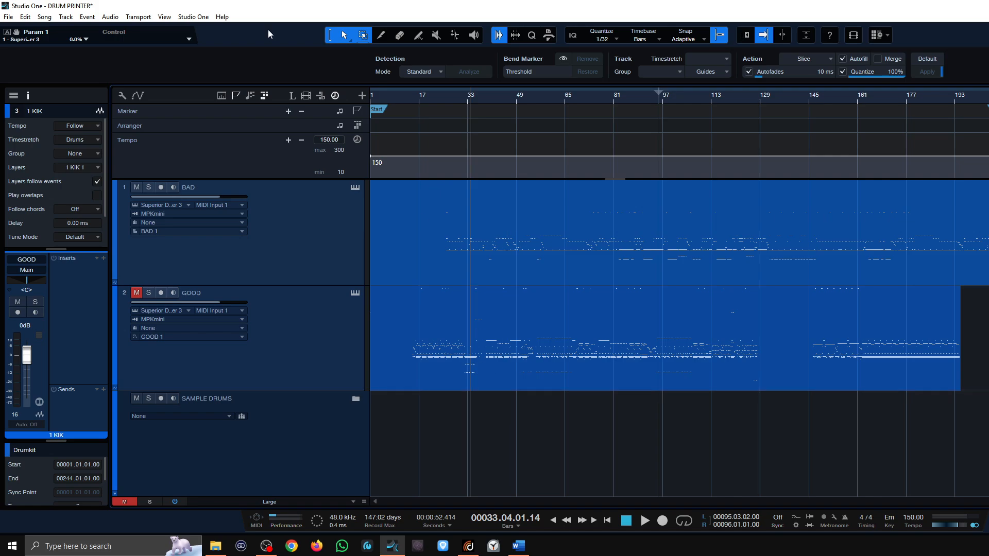
- Inspect the output assignments of the mixer channels in the GOOD track's Superior Drummer 3 instrument
click(355, 294)
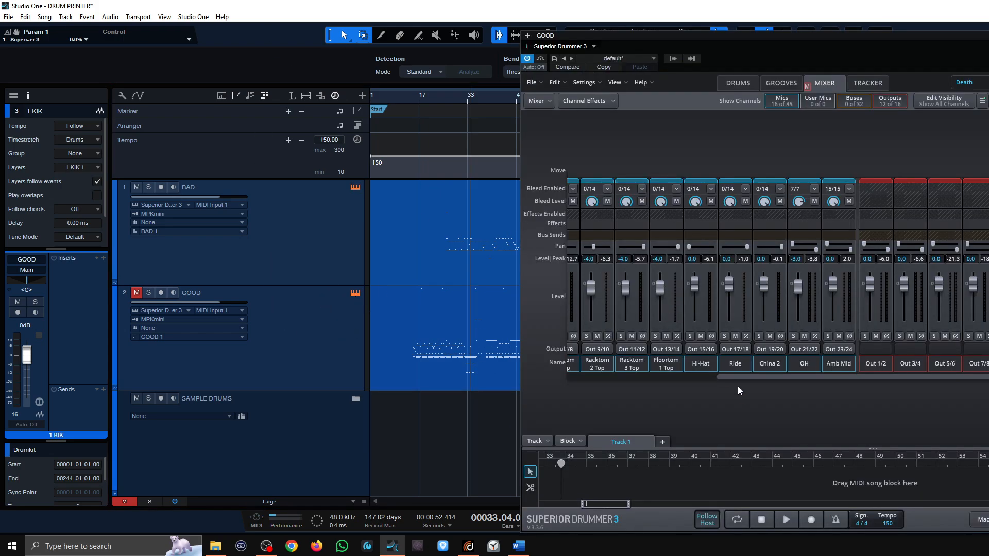
scroll(762, 389, left, 5)
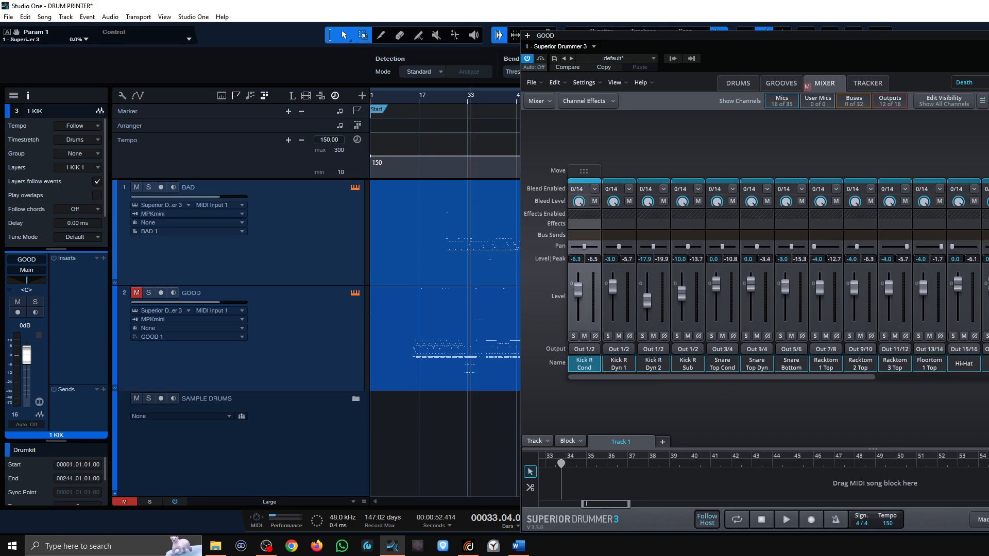
click(355, 293)
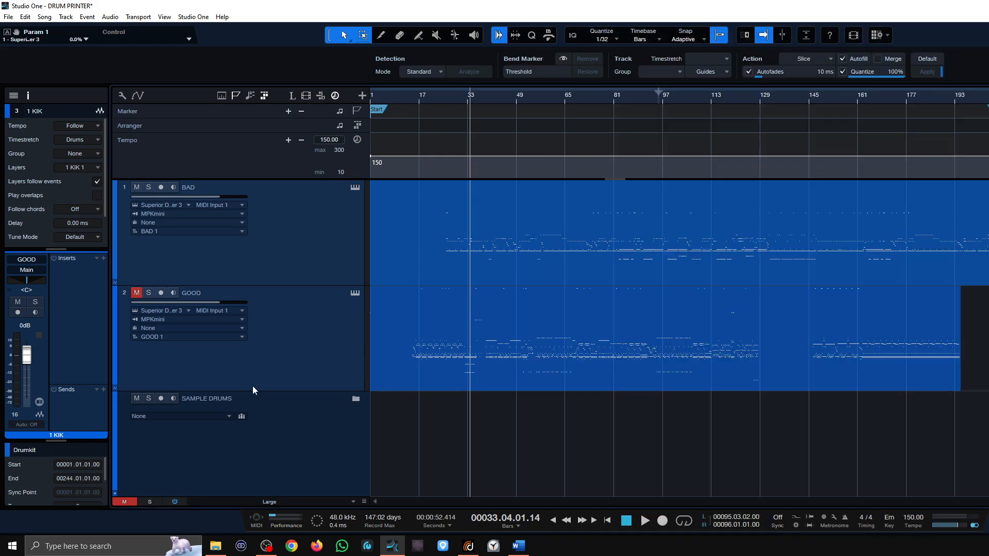
- Examine the GOOD track's Superior Drummer 3 output channels from S3/4 to S29/30 in the console
click(320, 343)
key(F3)
scroll(654, 344, right, 1)
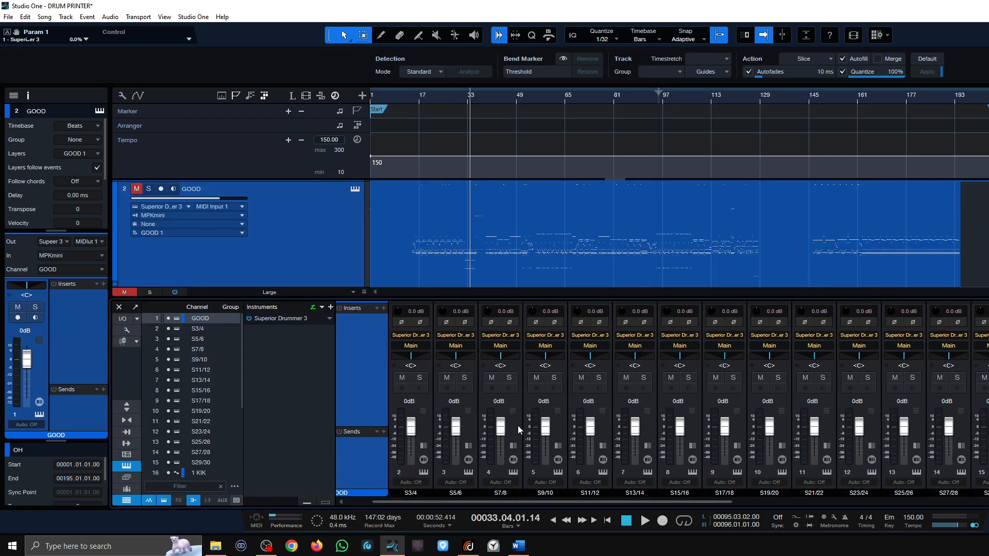
scroll(590, 507, right, 1)
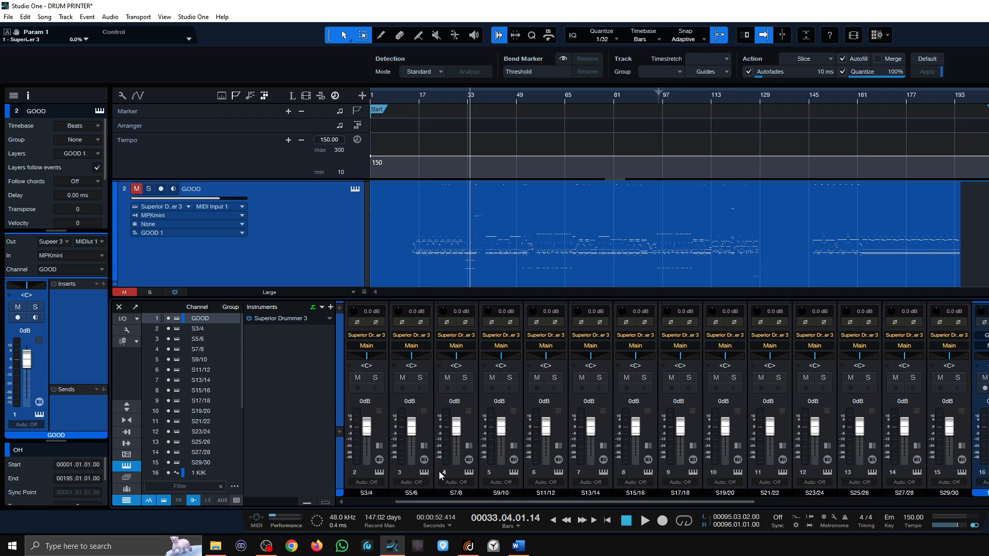
click(446, 435)
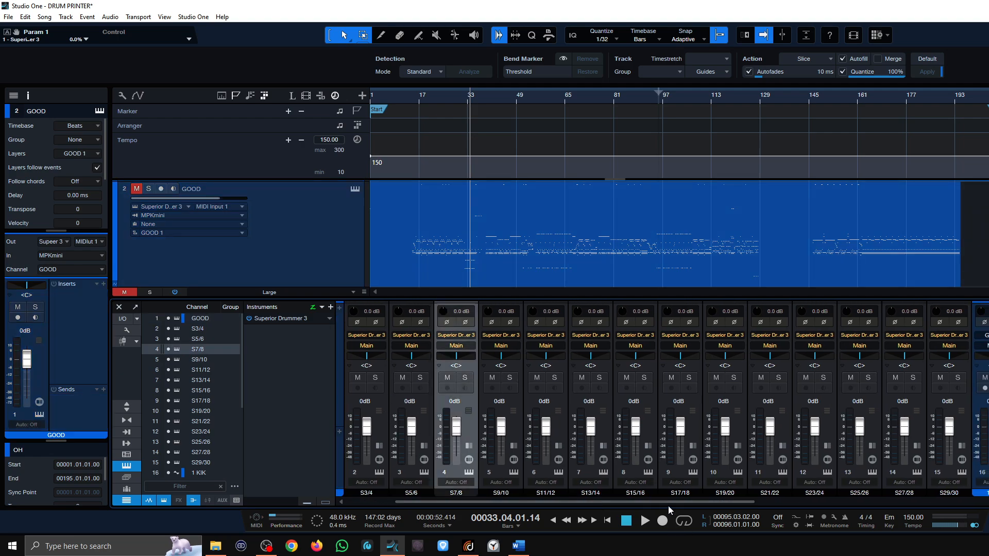
drag(669, 503, 670, 503)
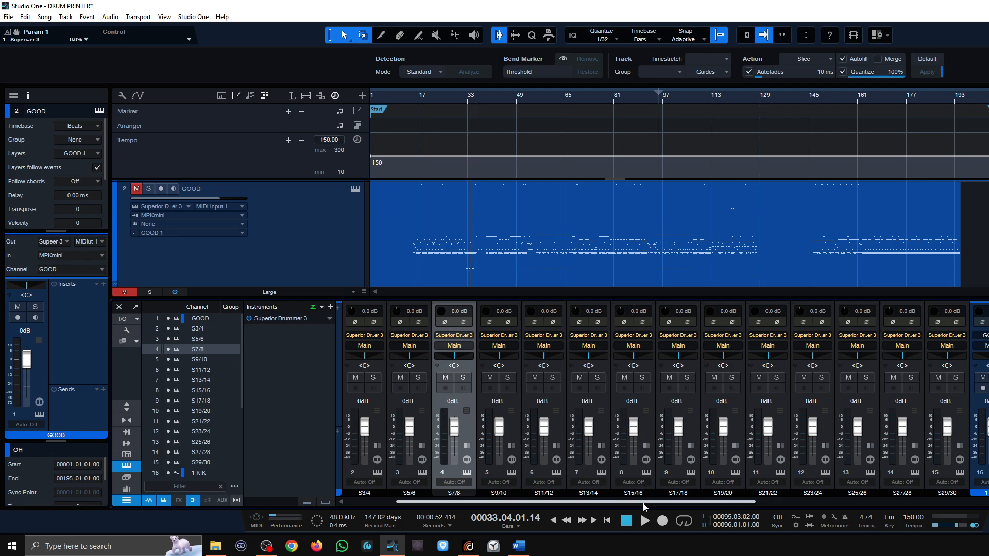
scroll(643, 507, right, 1)
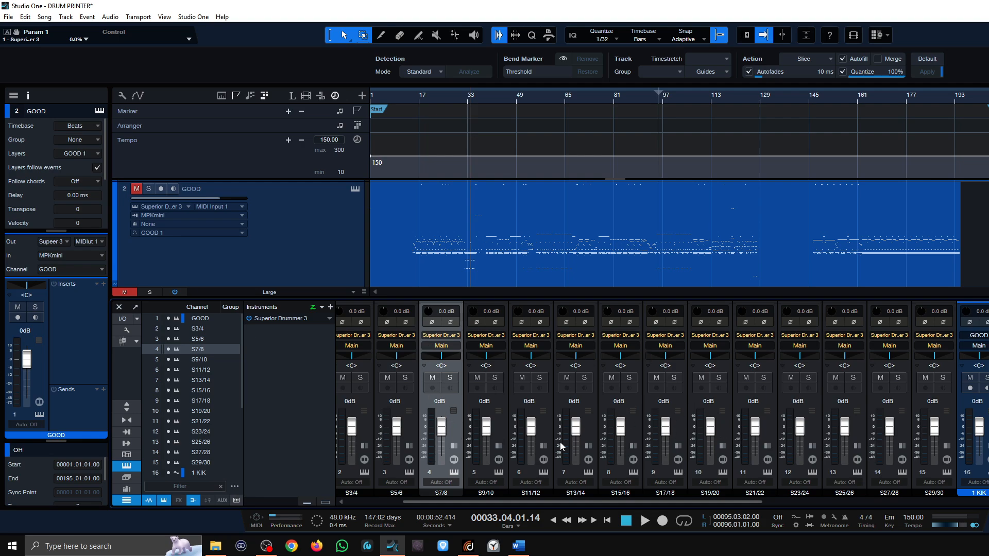
scroll(644, 504, right, 2)
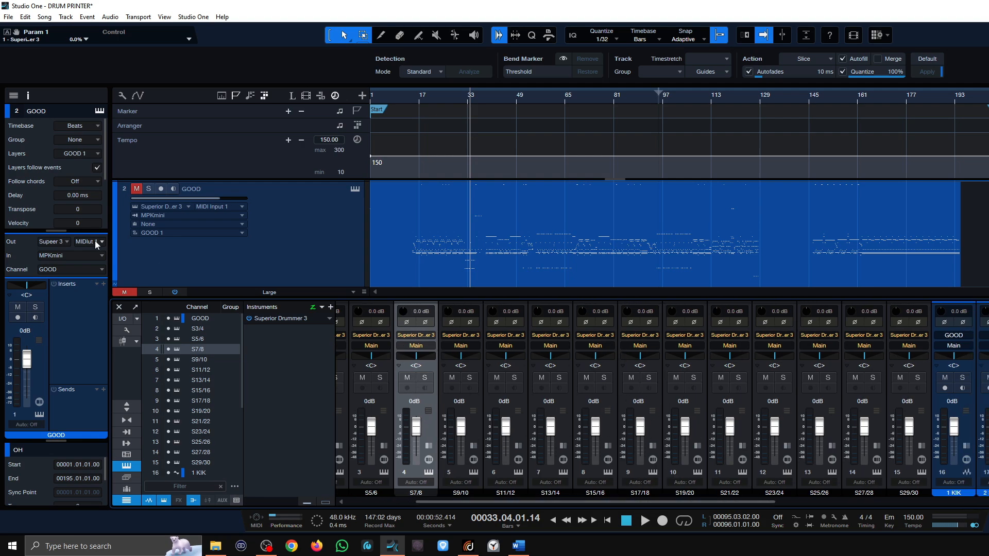
click(119, 307)
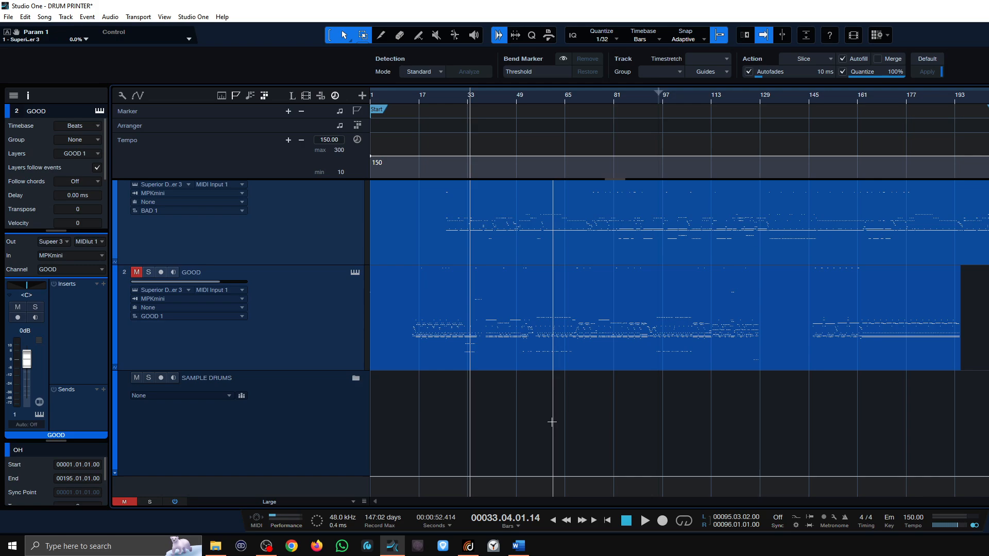
- Open the GOOD track's Superior Drummer 3 instrument and audition the snare, first rack tom and kick
key(F11)
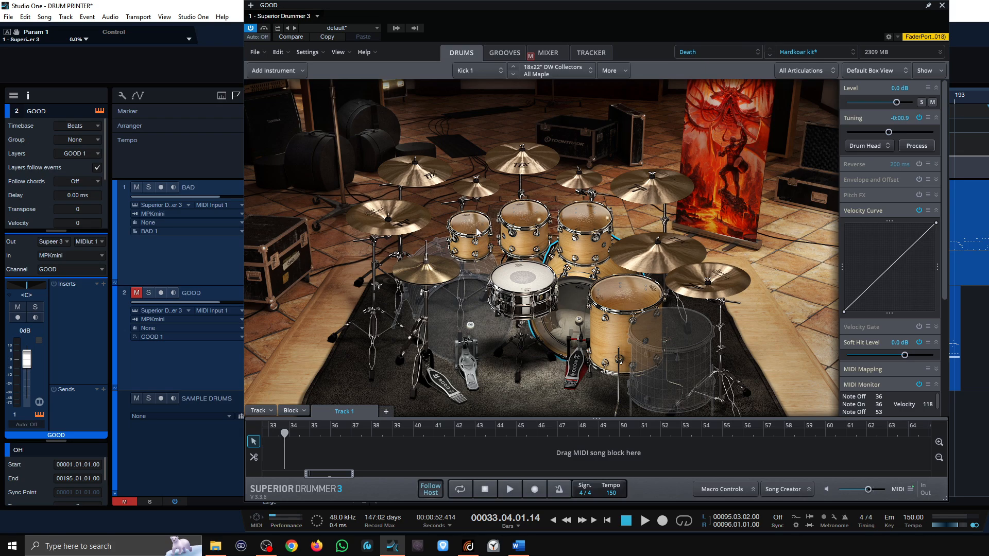
click(496, 254)
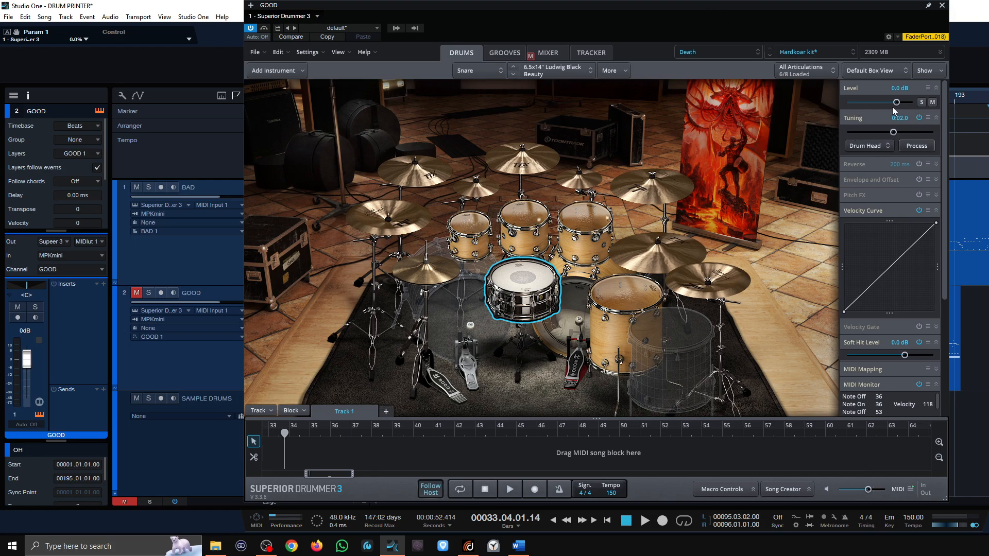
click(460, 226)
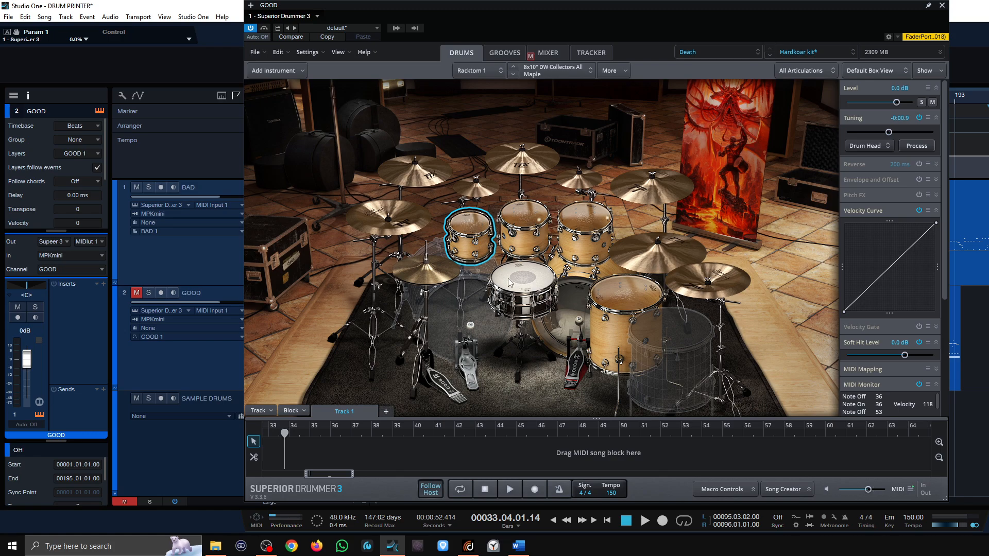
click(523, 287)
click(581, 309)
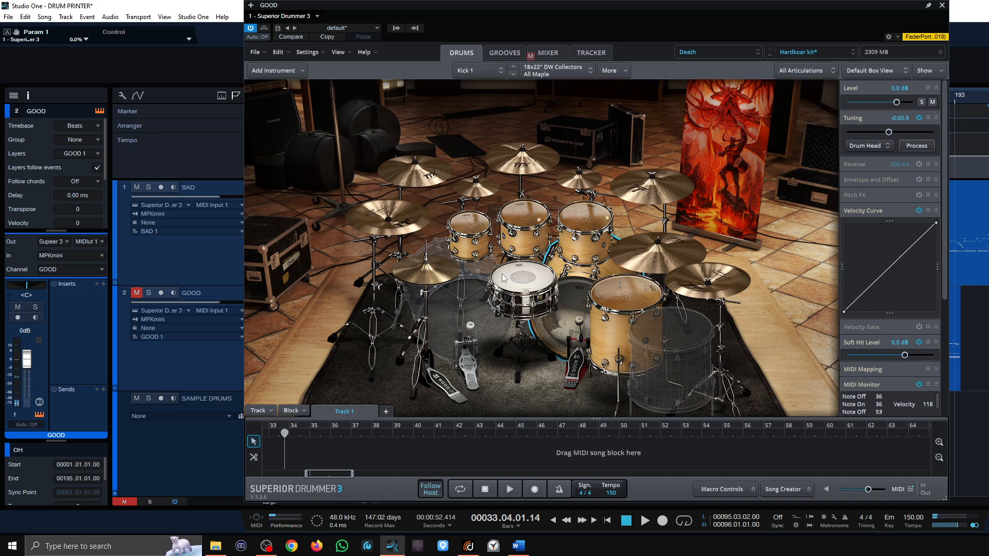
click(525, 280)
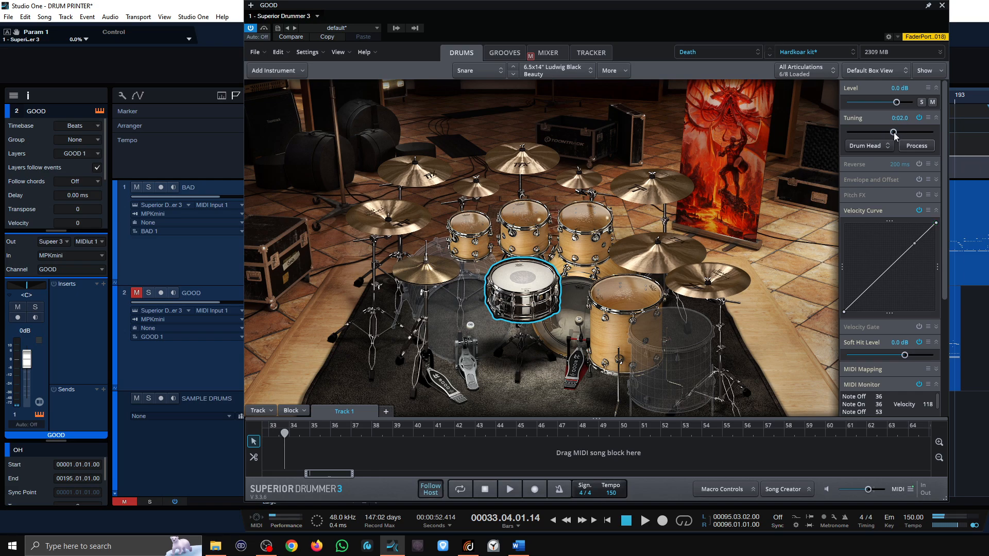
- Compare the sound of the snare with its tuning switched off and on
click(525, 283)
click(525, 282)
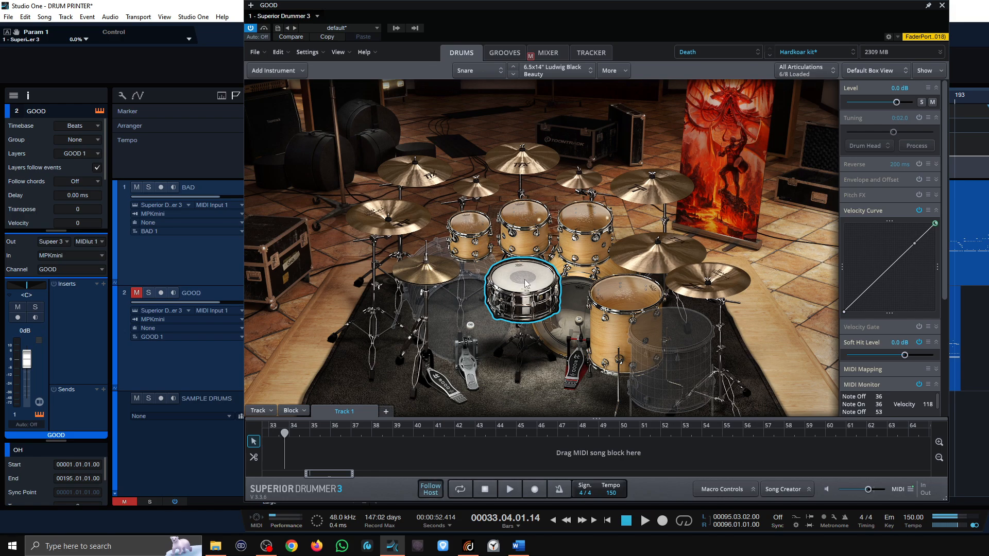
click(529, 288)
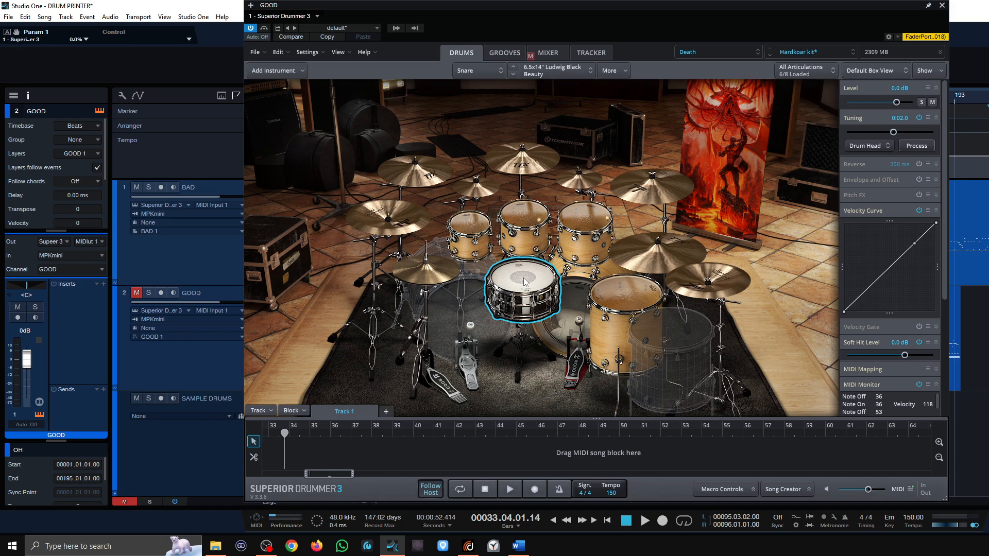
click(526, 282)
click(524, 282)
click(524, 282)
click(524, 281)
click(524, 281)
click(525, 283)
- Compare the sound of the kick with its tuning switched off and on
click(576, 310)
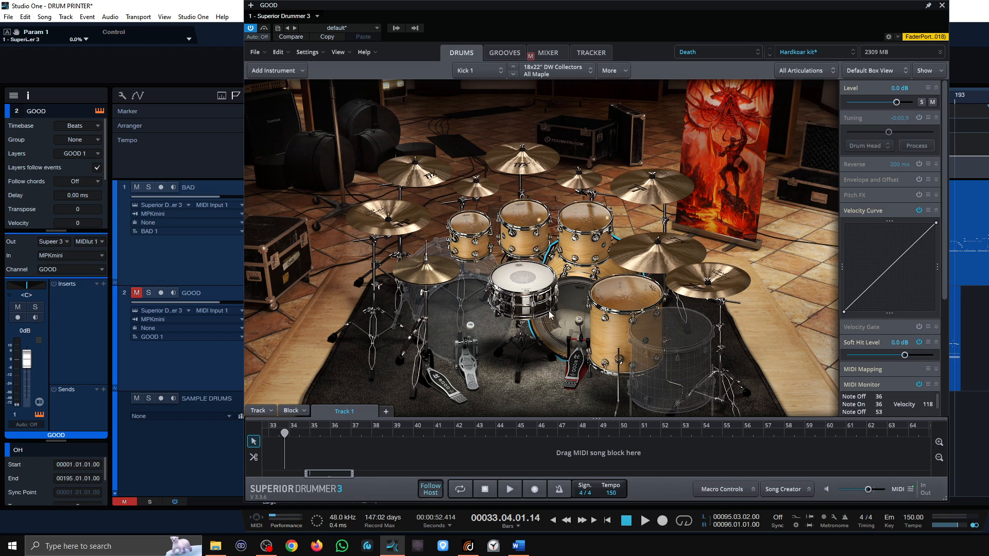
click(565, 307)
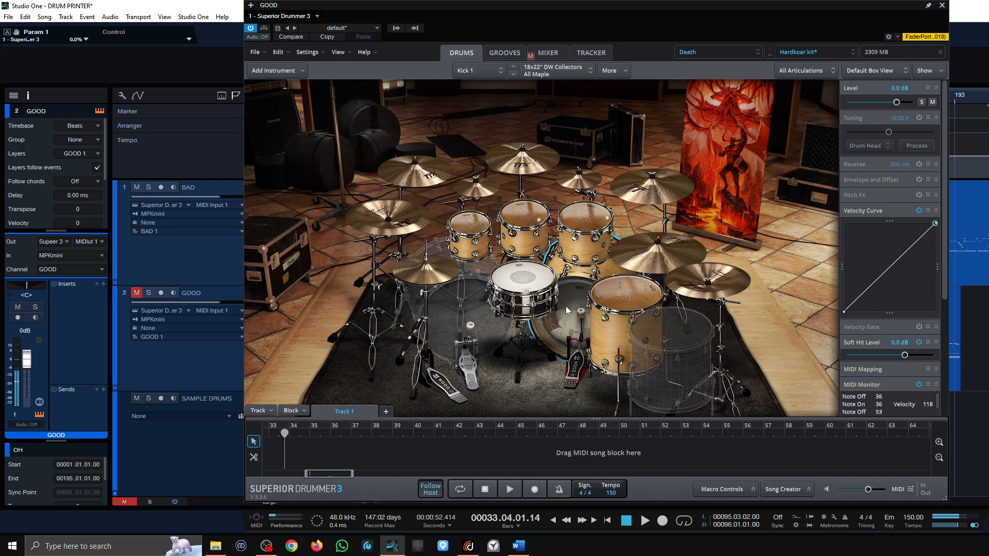
click(565, 305)
click(918, 117)
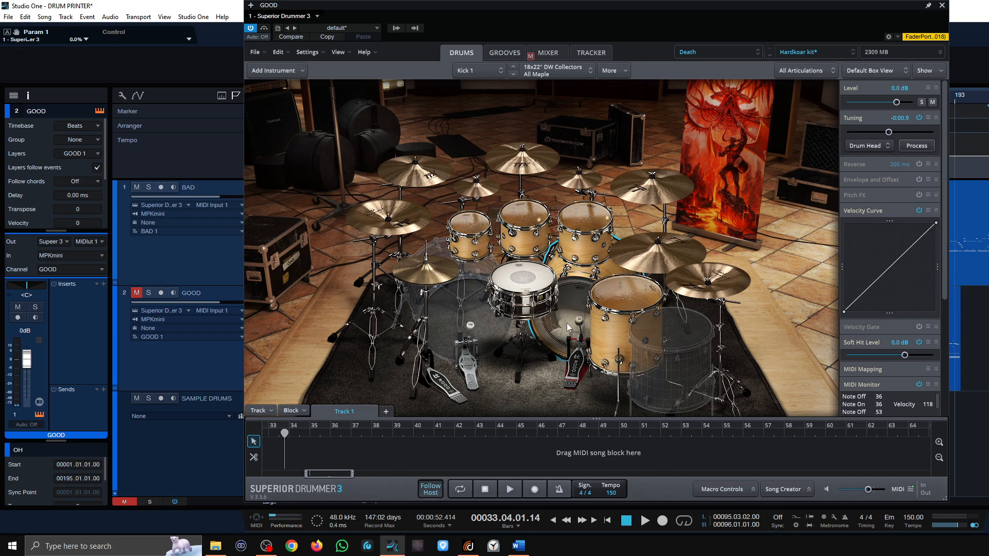
click(573, 305)
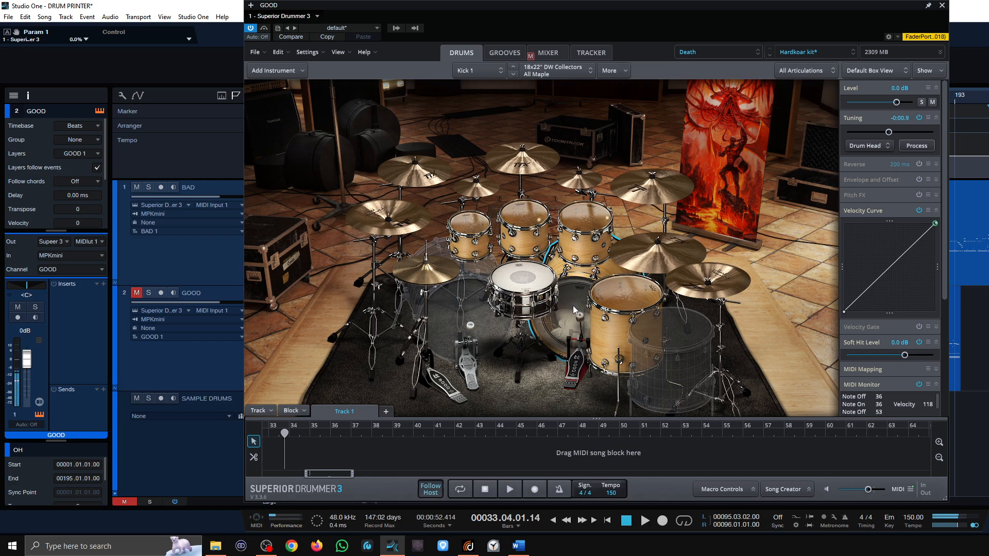
- Compare the three rack toms and the floor tom with their tuning switched off and back on
ctrl+click(457, 236)
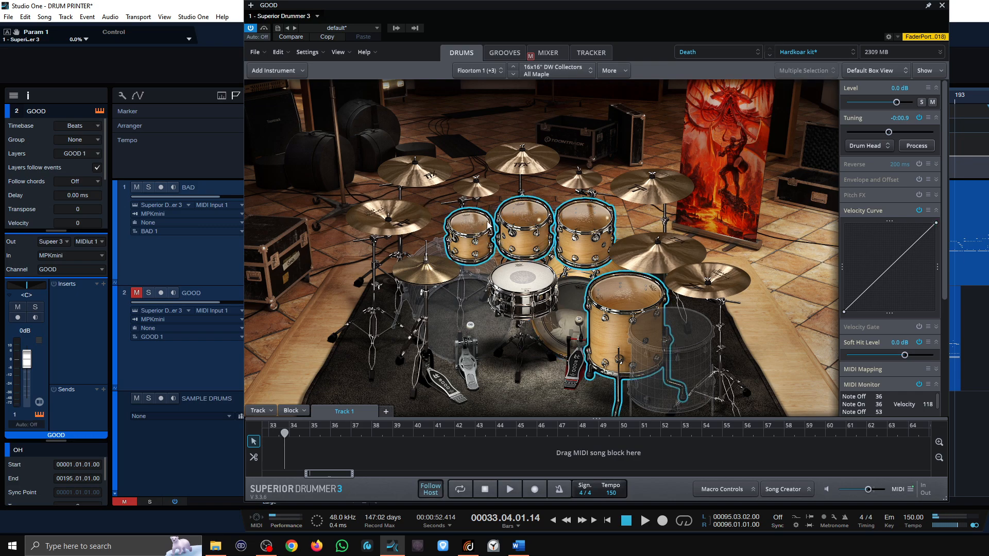
click(522, 227)
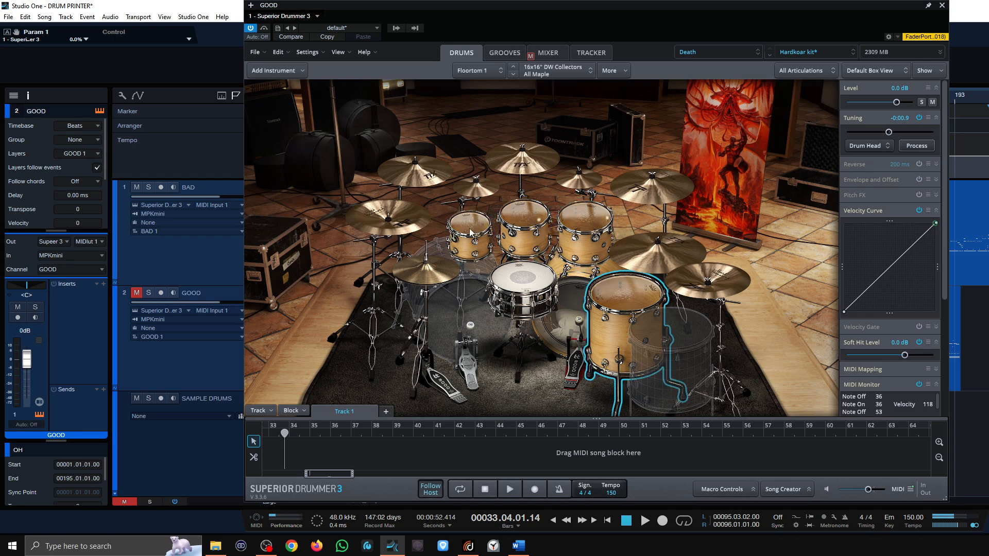
ctrl+click(572, 232)
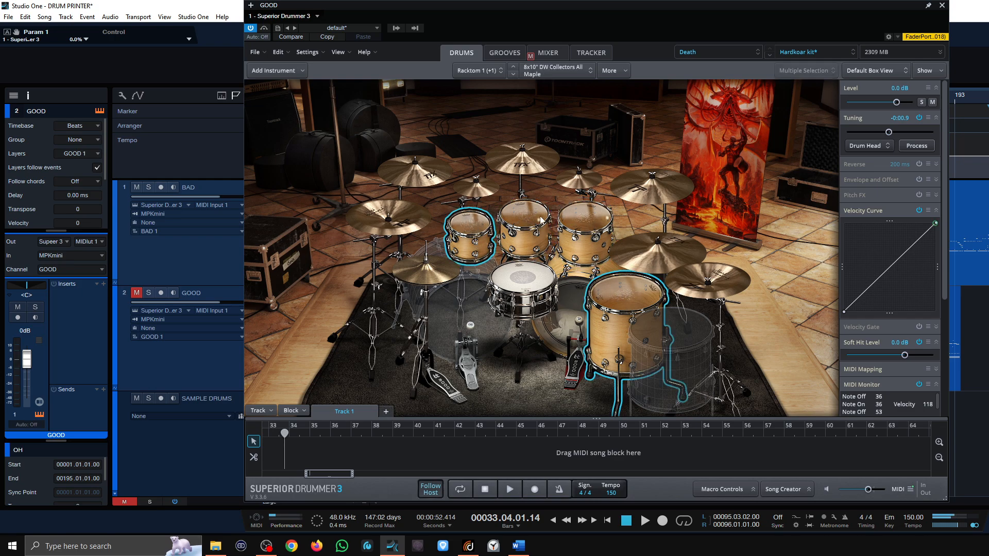
click(920, 119)
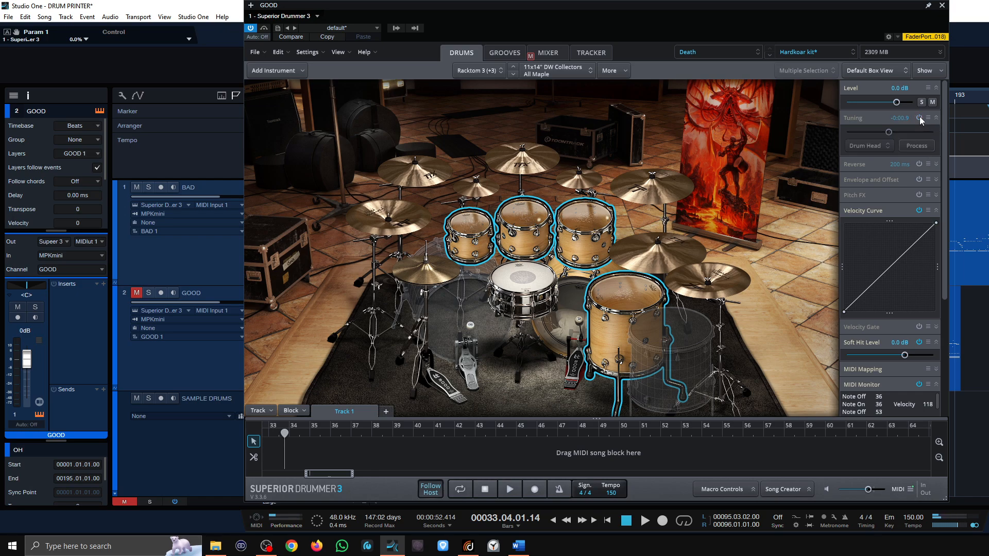
click(474, 236)
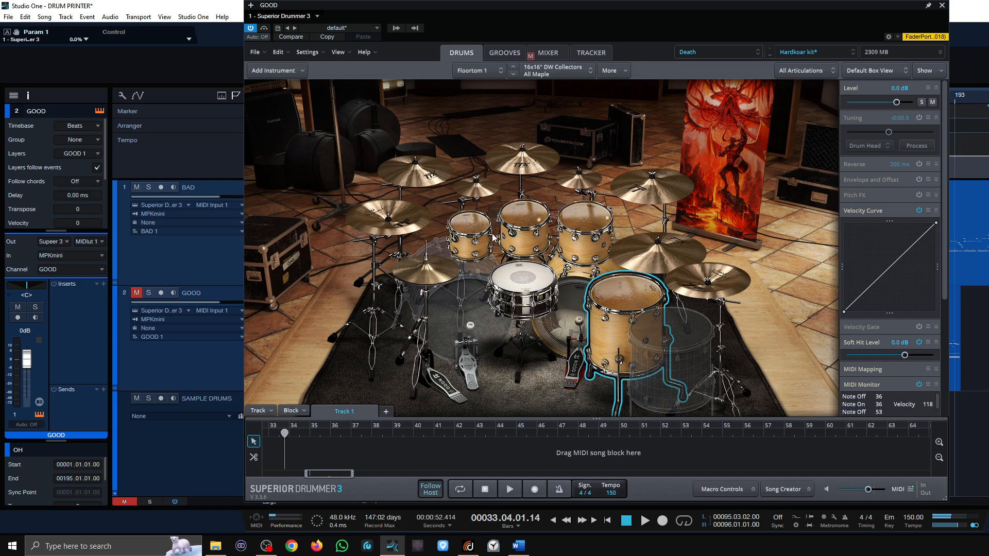
click(626, 319)
ctrl+click(467, 238)
ctrl+click(523, 226)
ctrl+click(585, 232)
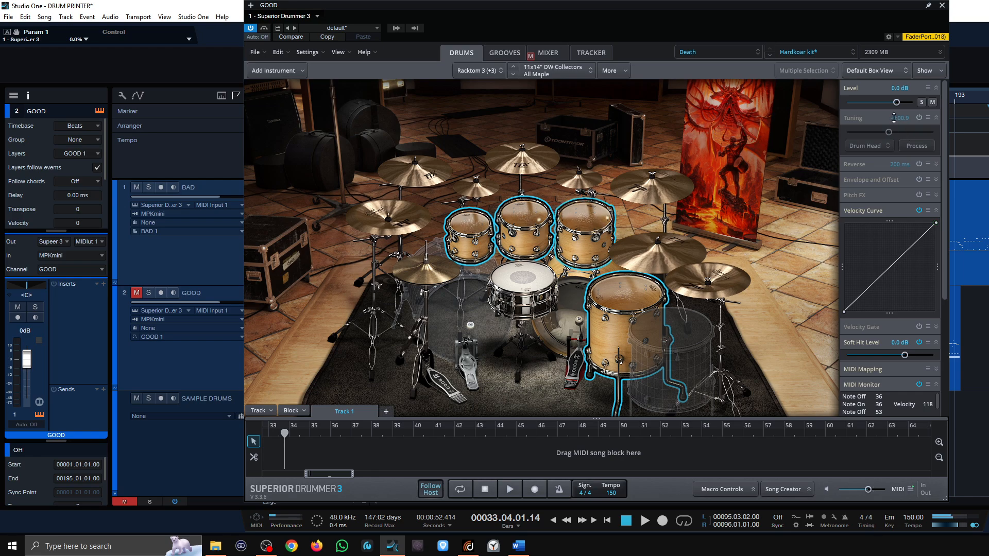
click(917, 117)
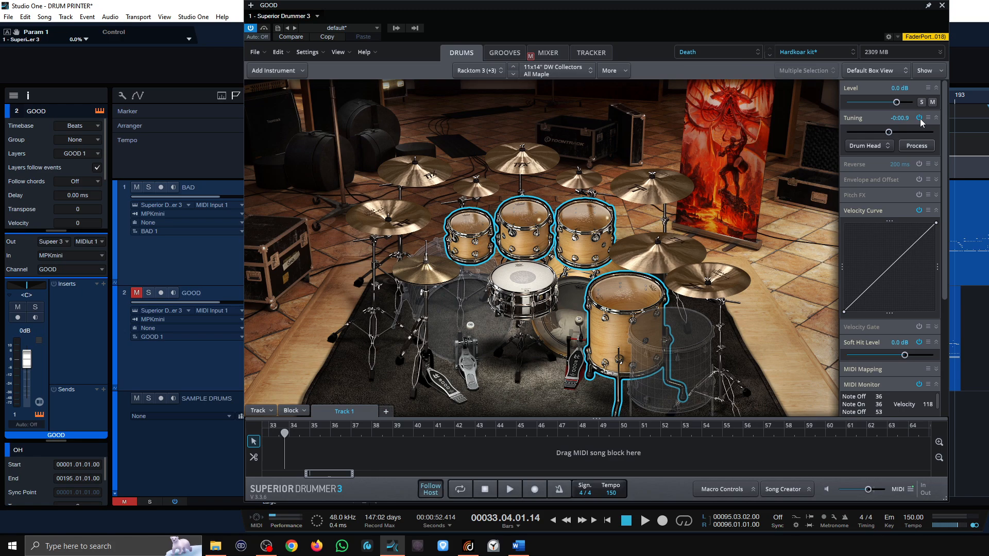
- Close the drum instrument, expand the SAMPLE DRUMS folder and reduce the track height to Normal
click(941, 6)
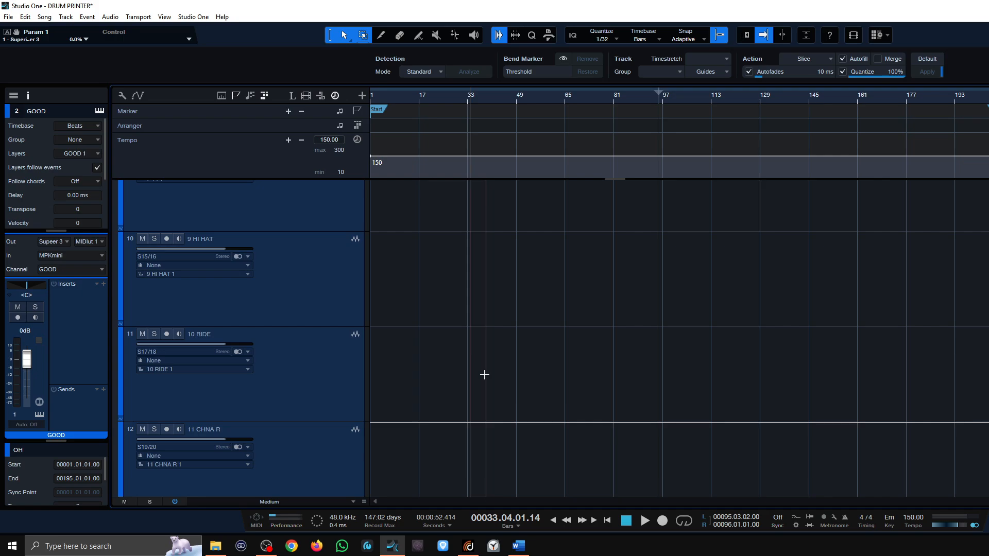
scroll(484, 375, down, 5)
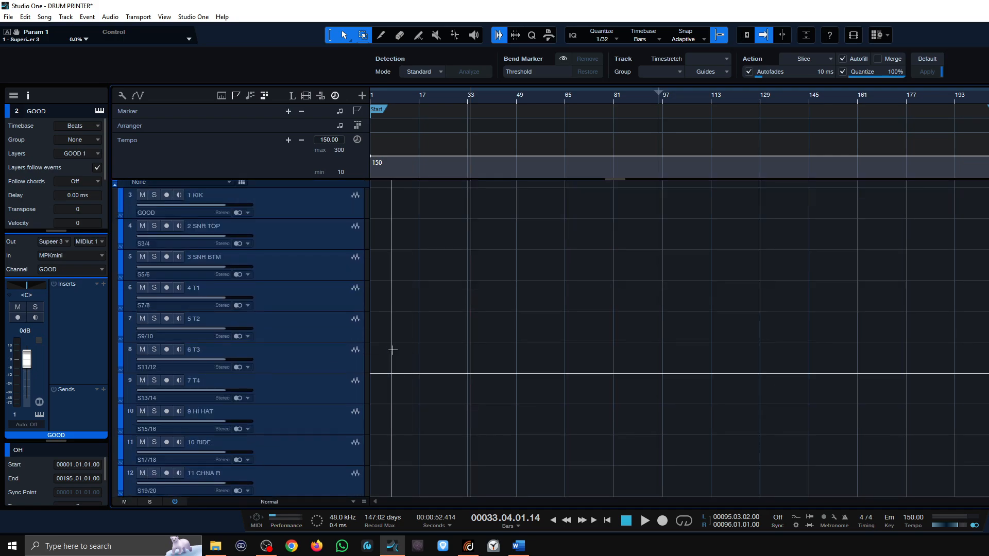
scroll(386, 280, up, 3)
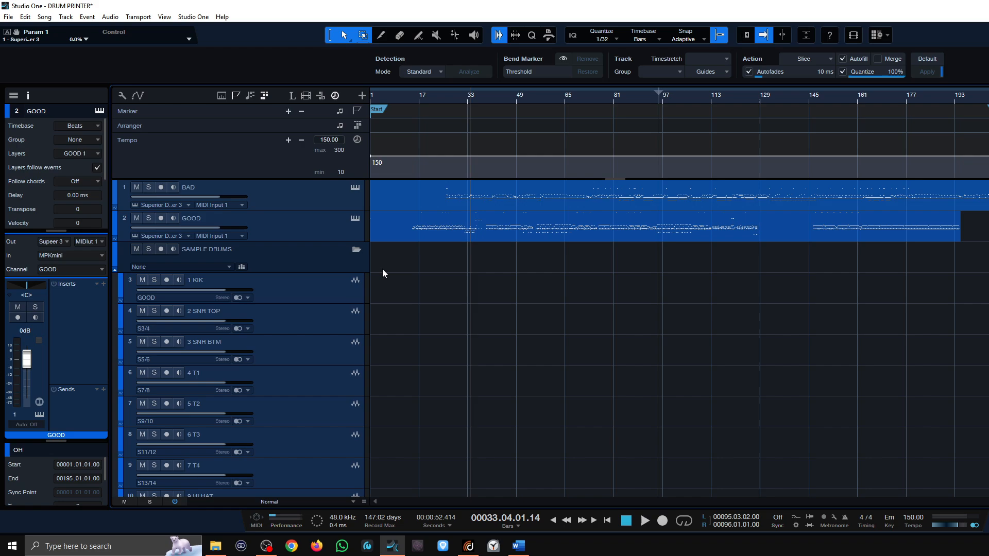
- Check the output routing in the GOOD instrument's mixer against the inputs of the SAMPLE DRUMS audio tracks
click(355, 218)
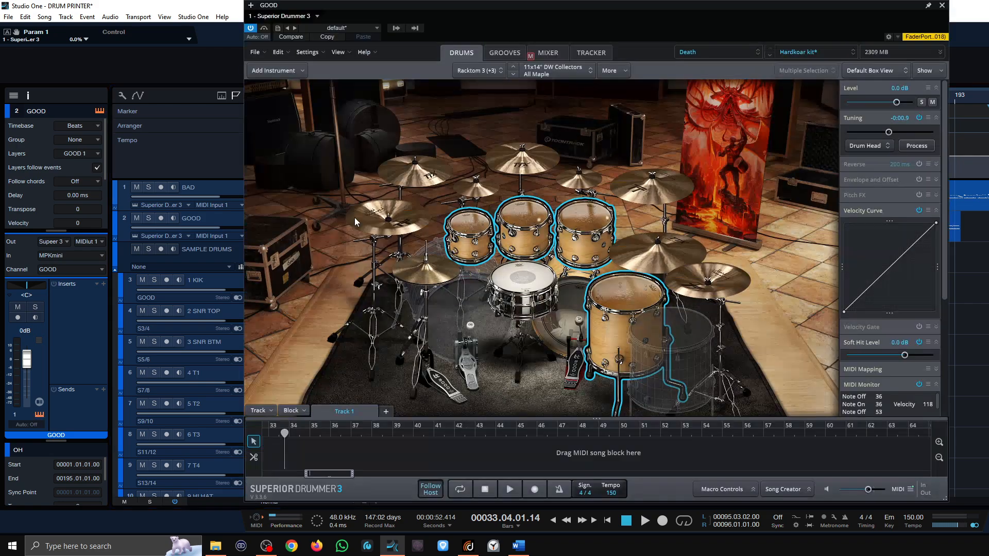
click(547, 53)
click(374, 336)
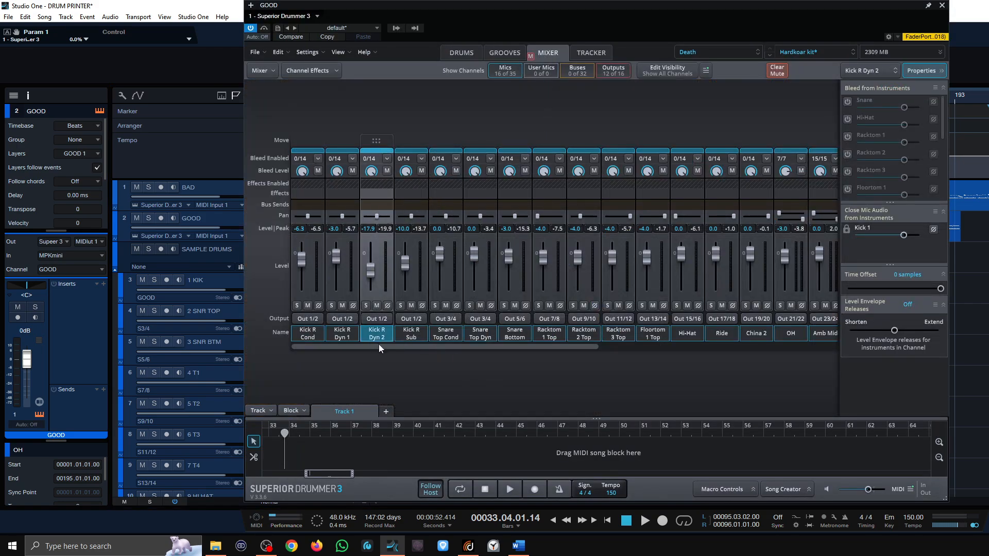
drag(379, 345, 642, 326)
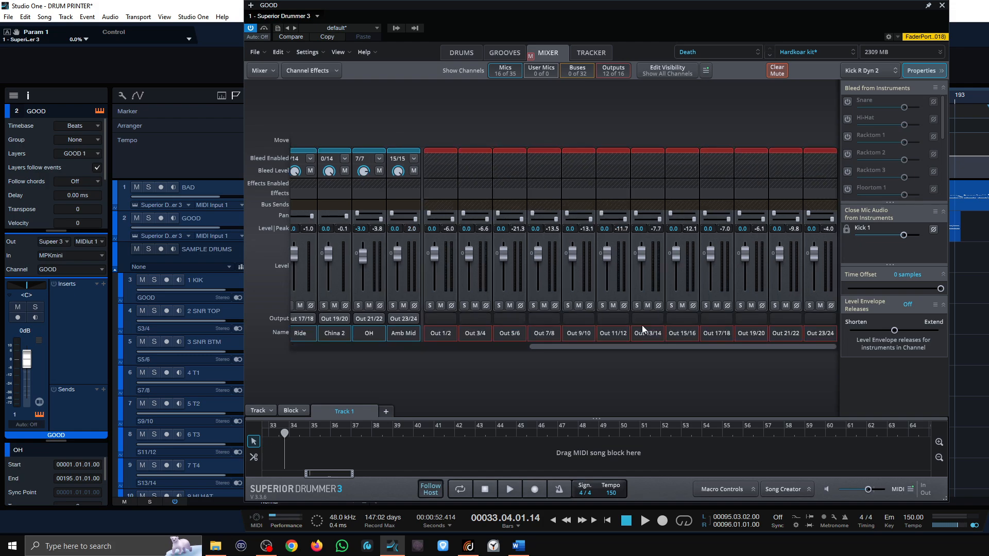
click(942, 5)
scroll(273, 222, down, 3)
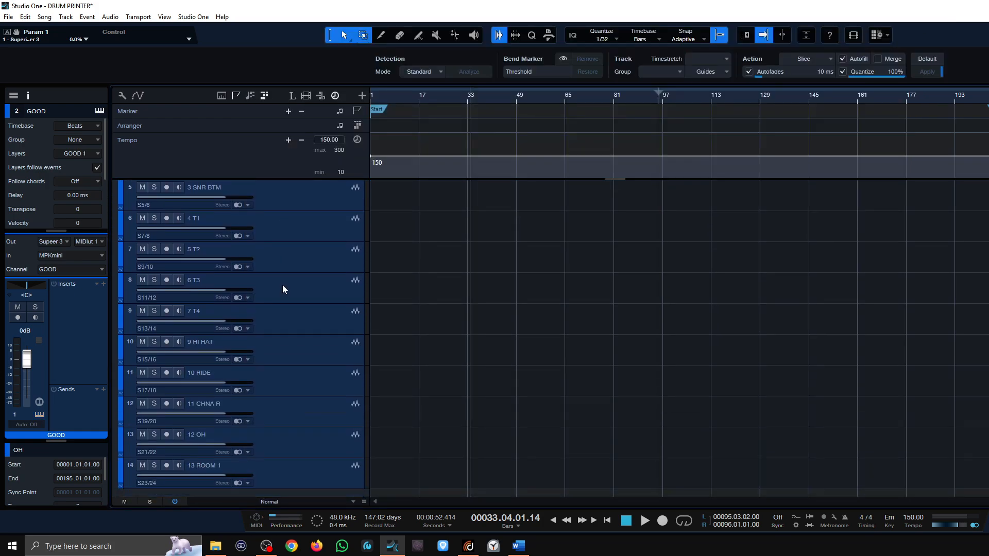
- Record-arm the SAMPLE DRUMS folder, mute the BAD track and place the playhead at bar 15
scroll(277, 354, up, 2)
scroll(278, 309, up, 1)
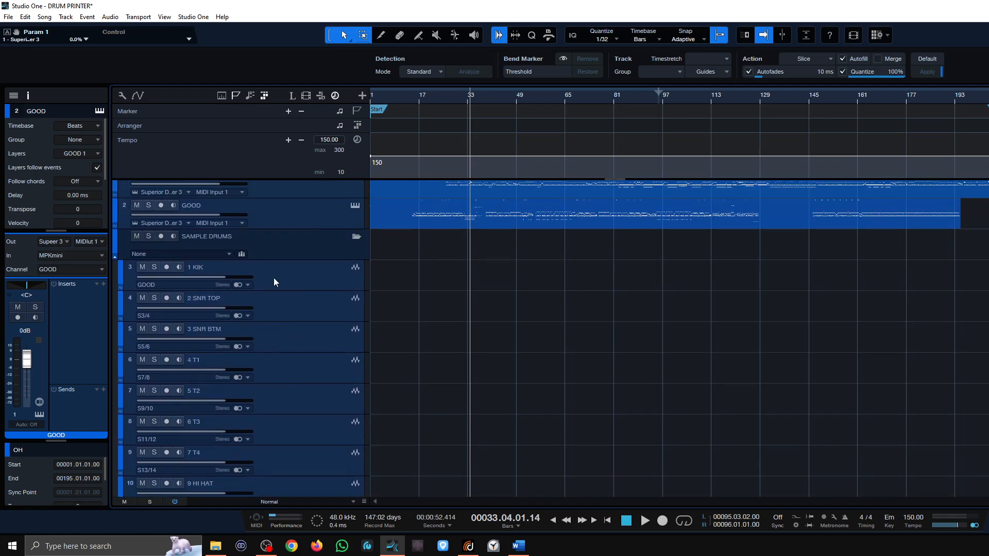
click(161, 236)
scroll(160, 232, up, 1)
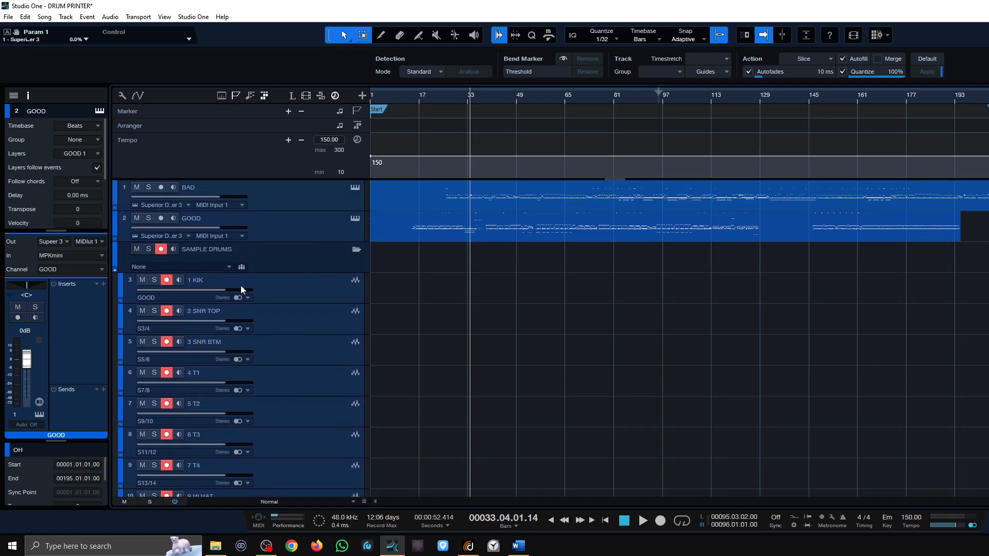
click(136, 187)
click(413, 97)
scroll(307, 369, down, 7)
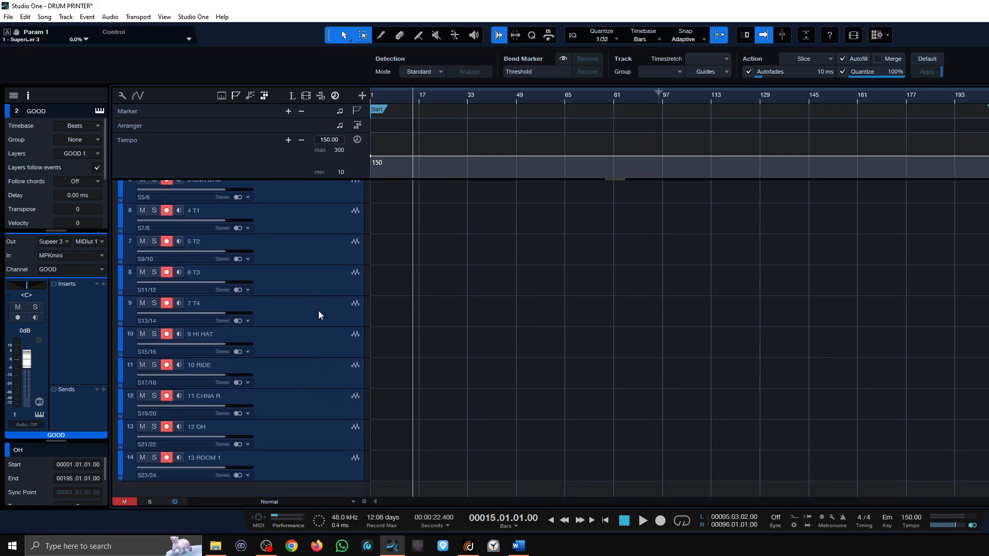
scroll(320, 391, up, 7)
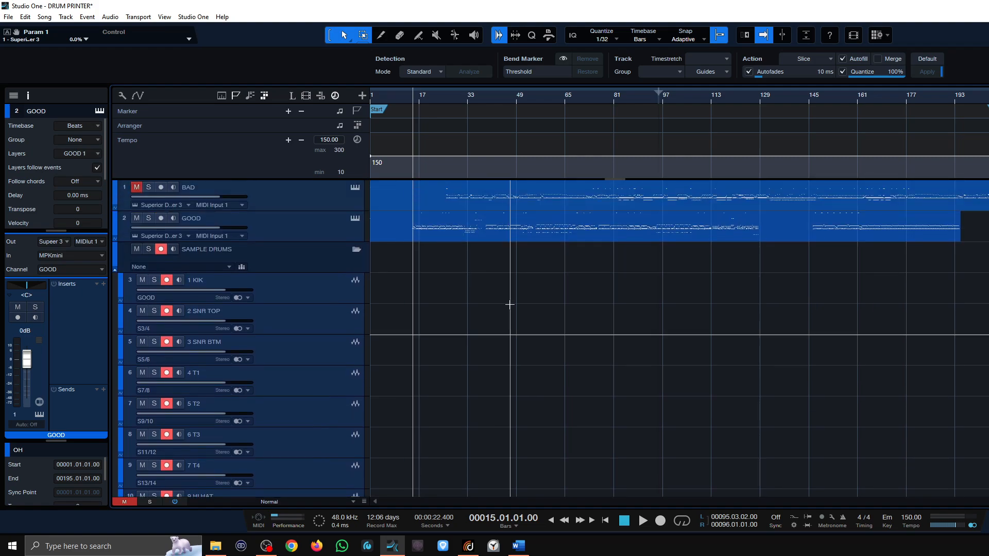
- Record a short test take of the GOOD drums onto the armed audio tracks from bar 15
key(space)
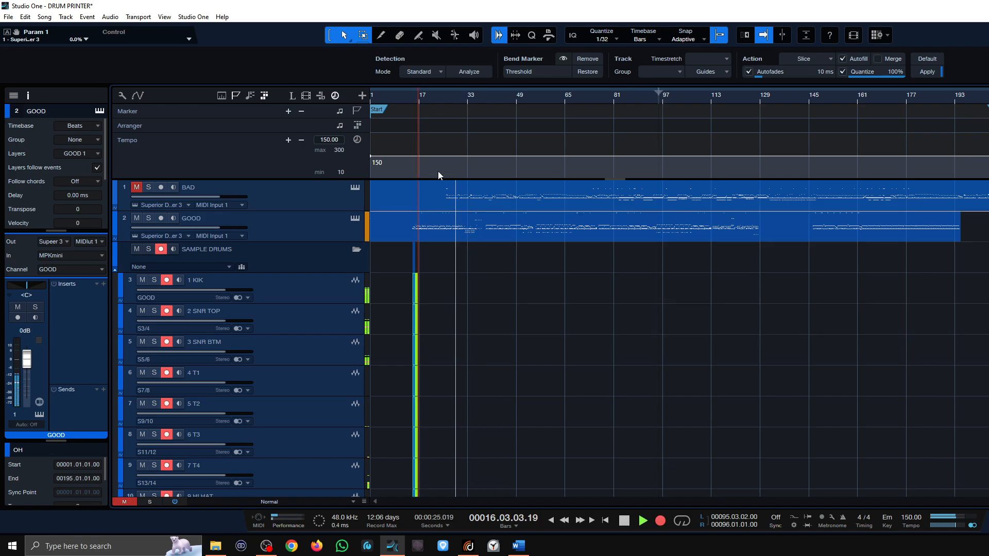
scroll(415, 96, up, 10)
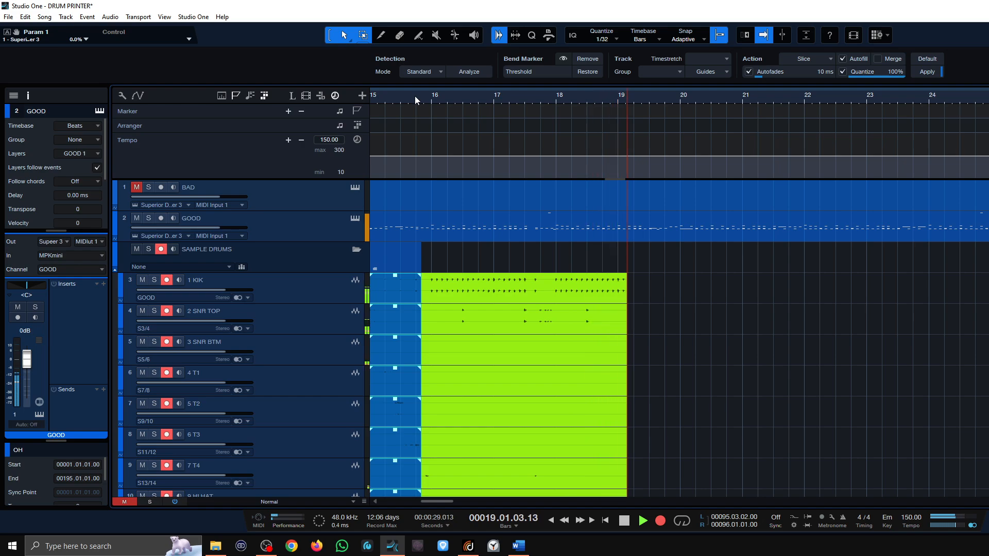
key(space)
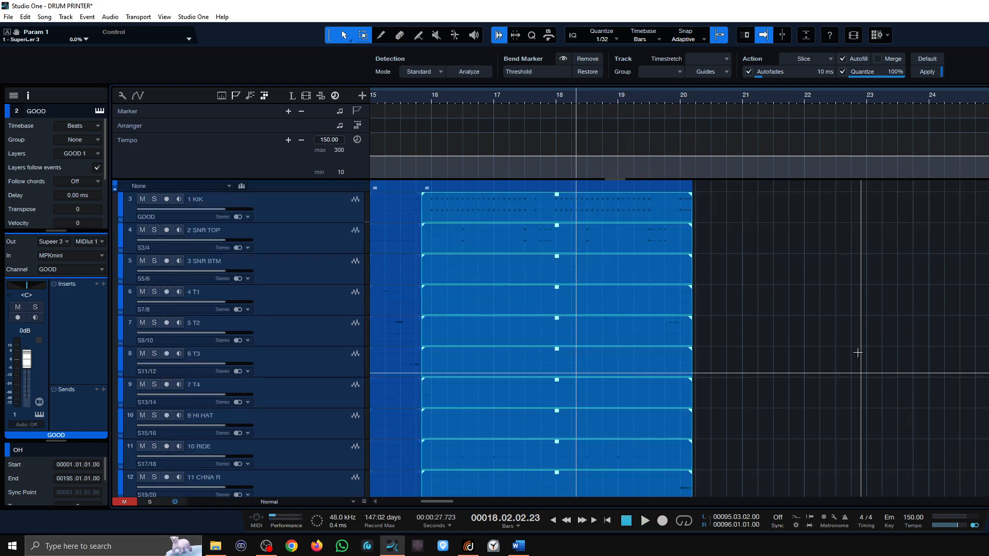
- Look over the recorded drum events, delete them all from the SAMPLE DRUMS tracks and set the track height to Small
key(shift+w)
drag(731, 356, 355, 232)
key(shift+w)
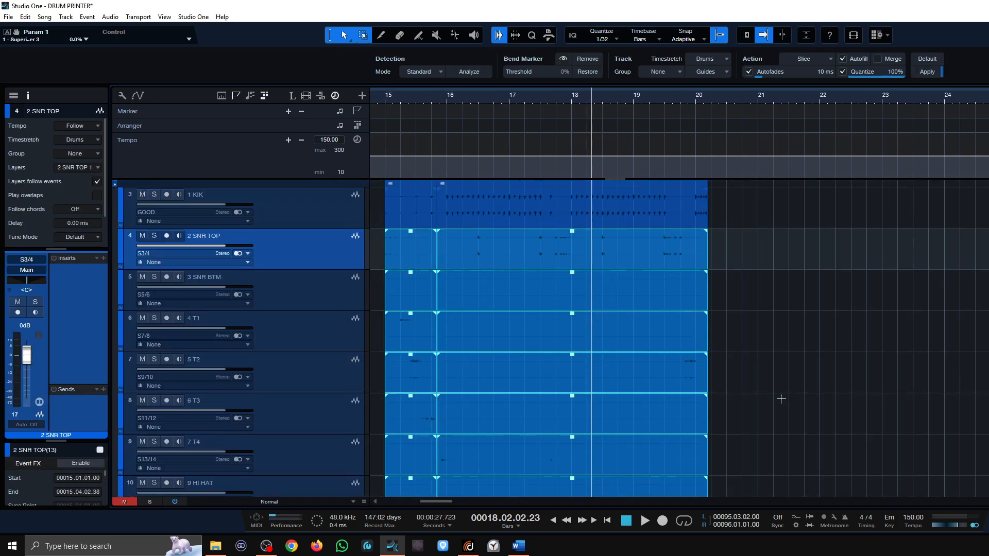
scroll(585, 103, up, 5)
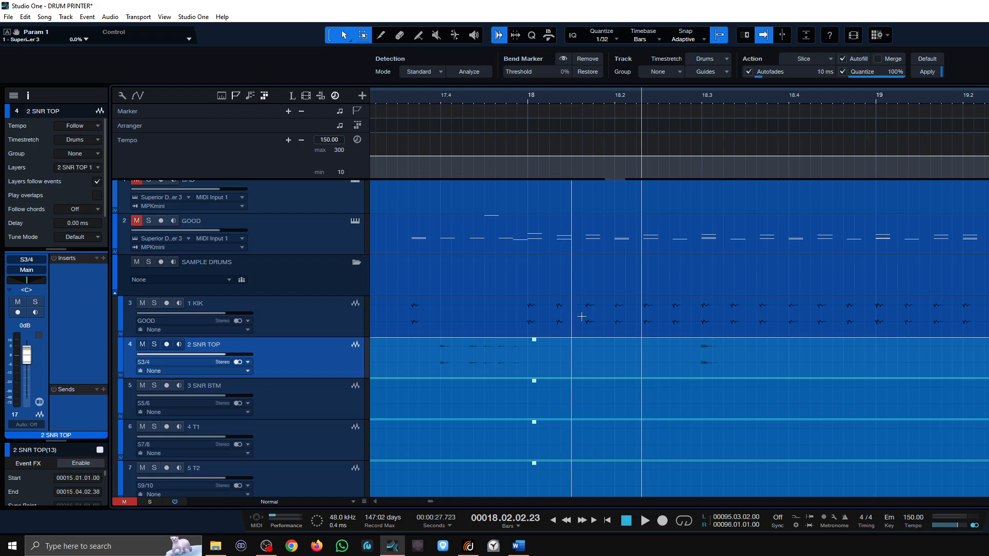
scroll(573, 100, down, 3)
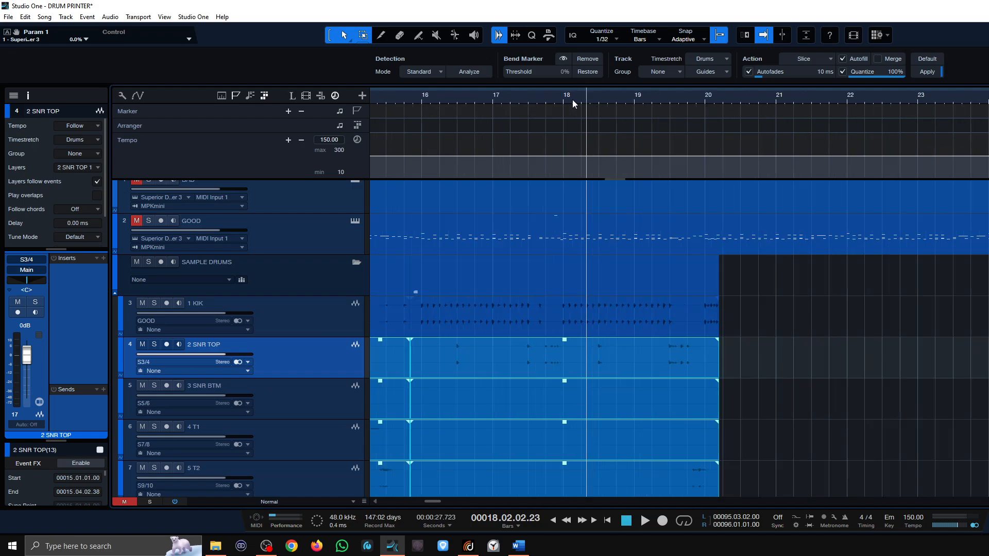
scroll(573, 100, down, 4)
key(shift+w)
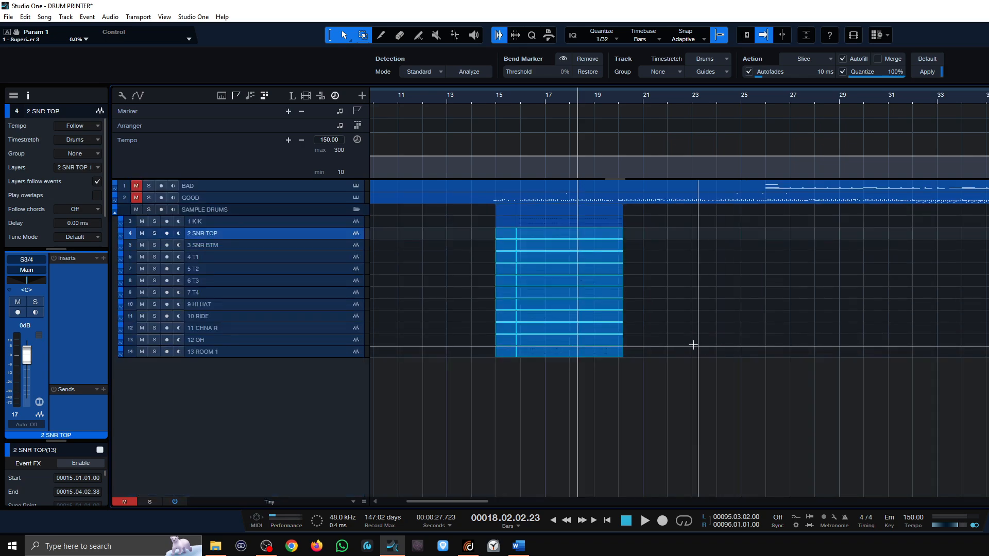
drag(644, 348, 474, 226)
key(Delete)
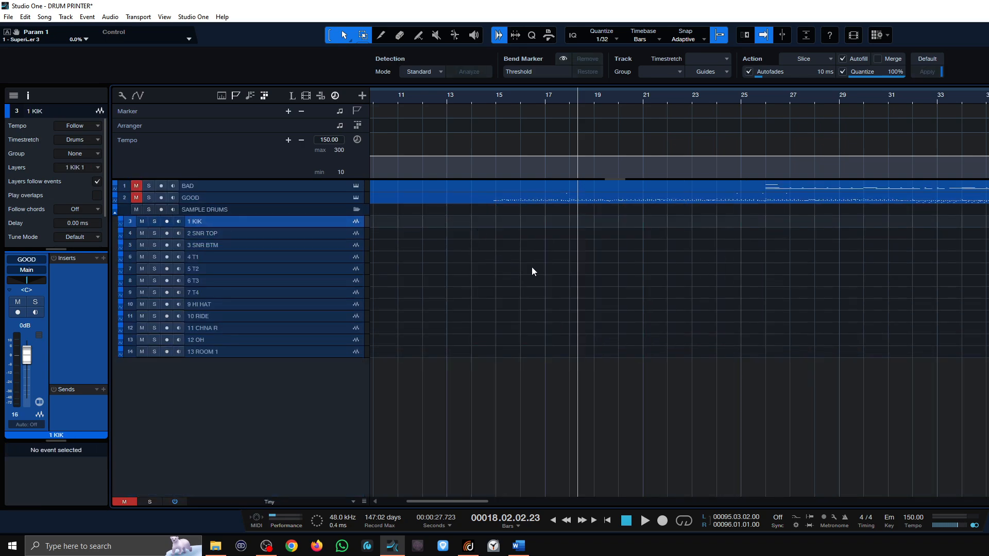
key(shift+e)
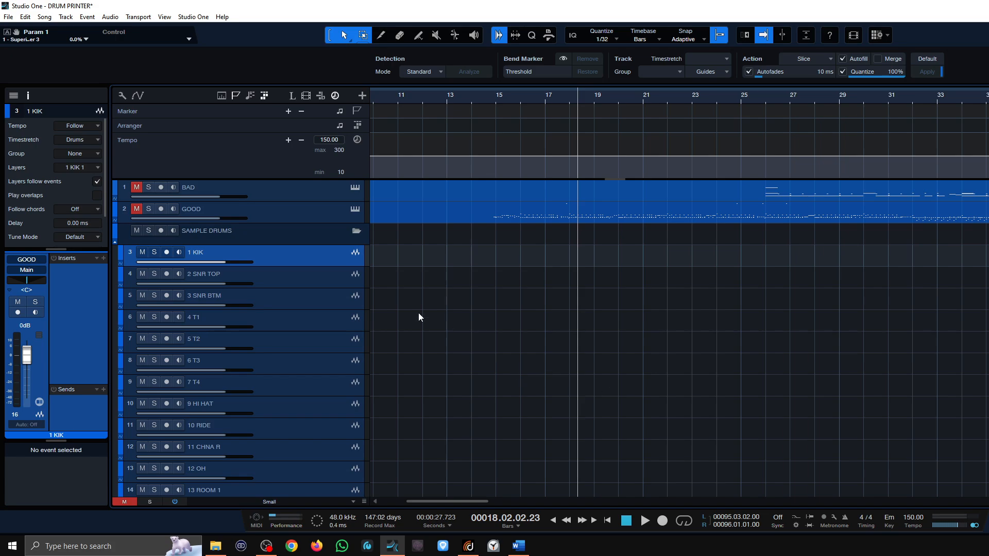
- In the GOOD instrument's mixer, pan the individual mic channels from Kick R Cond to China 2 hard left
click(355, 209)
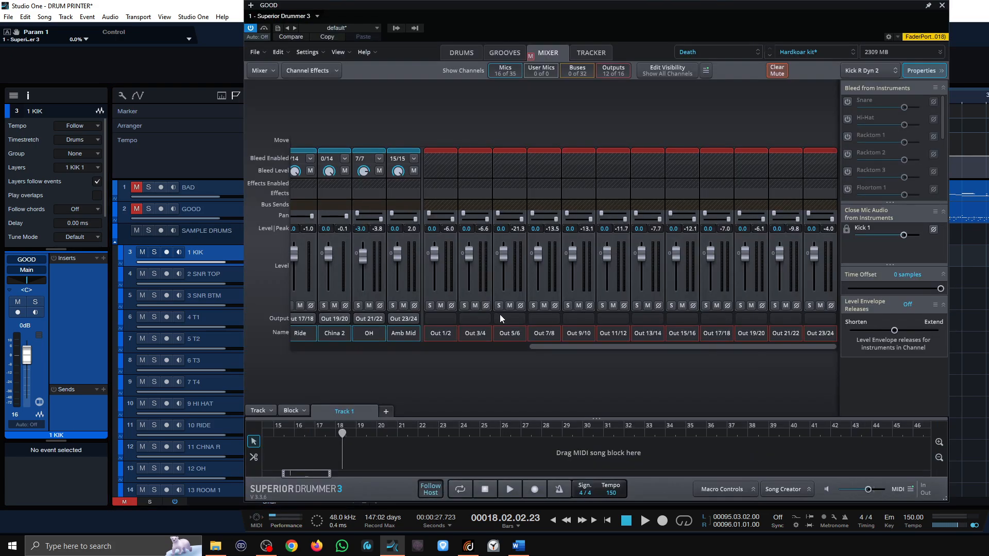
drag(575, 348, 286, 344)
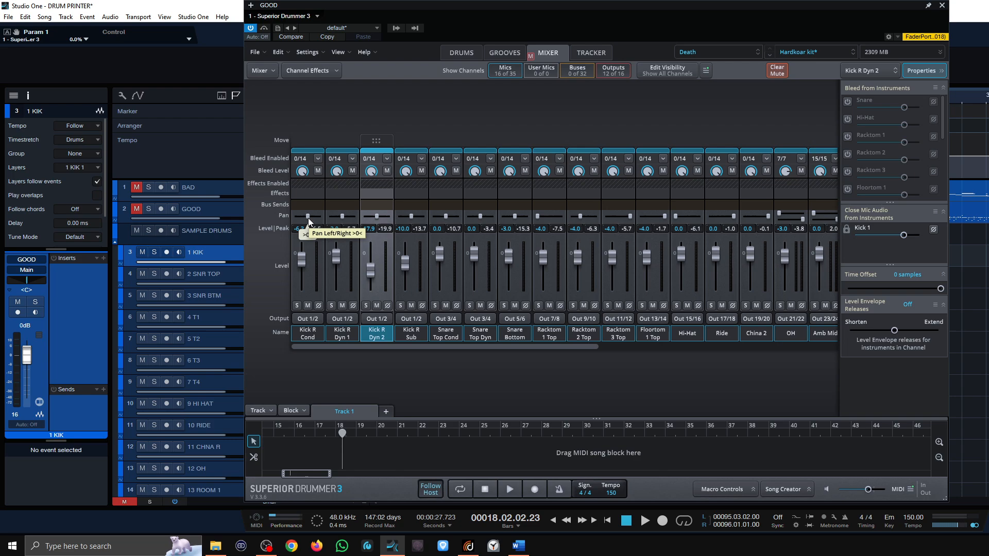
scroll(308, 218, down, 5)
scroll(344, 219, down, 5)
scroll(376, 218, down, 5)
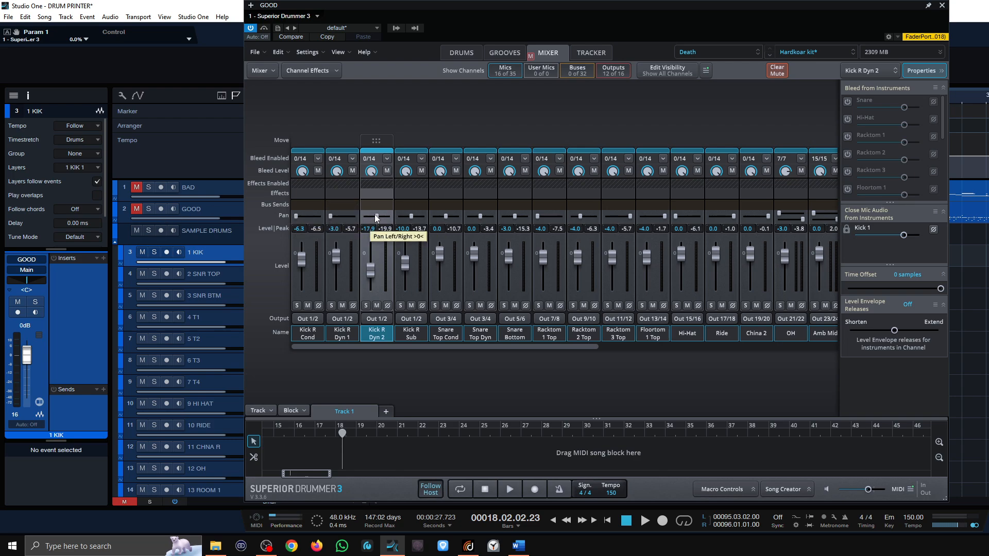
scroll(410, 218, down, 5)
scroll(444, 217, down, 10)
- Review the panning of the mic channels up to Amb Mid and close the drum instrument
drag(359, 342, 483, 366)
click(598, 334)
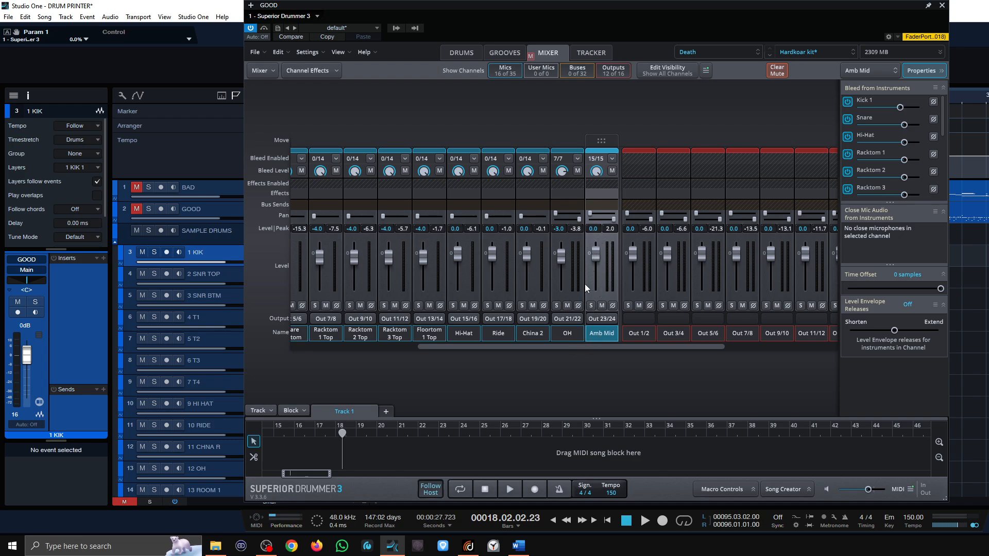
drag(520, 345, 460, 357)
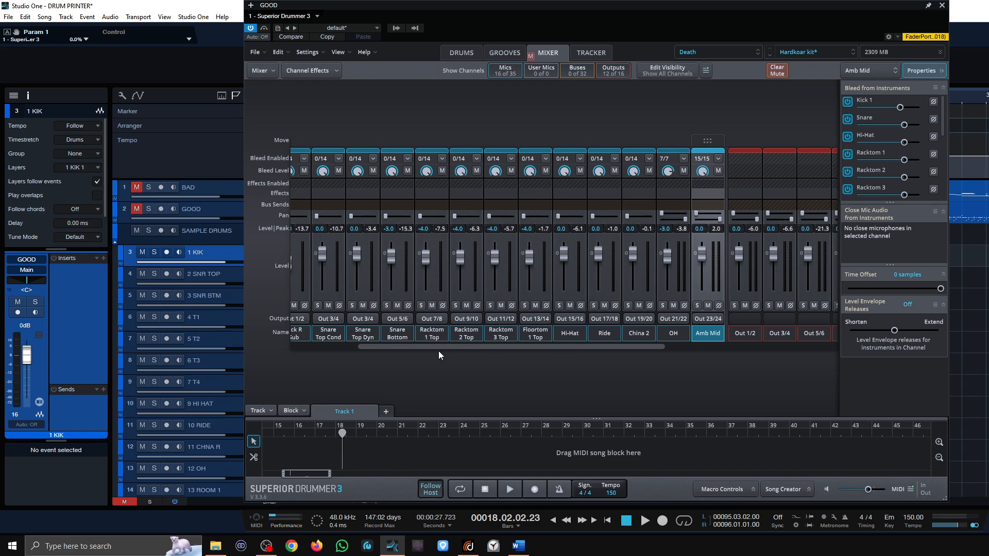
drag(498, 357, 457, 352)
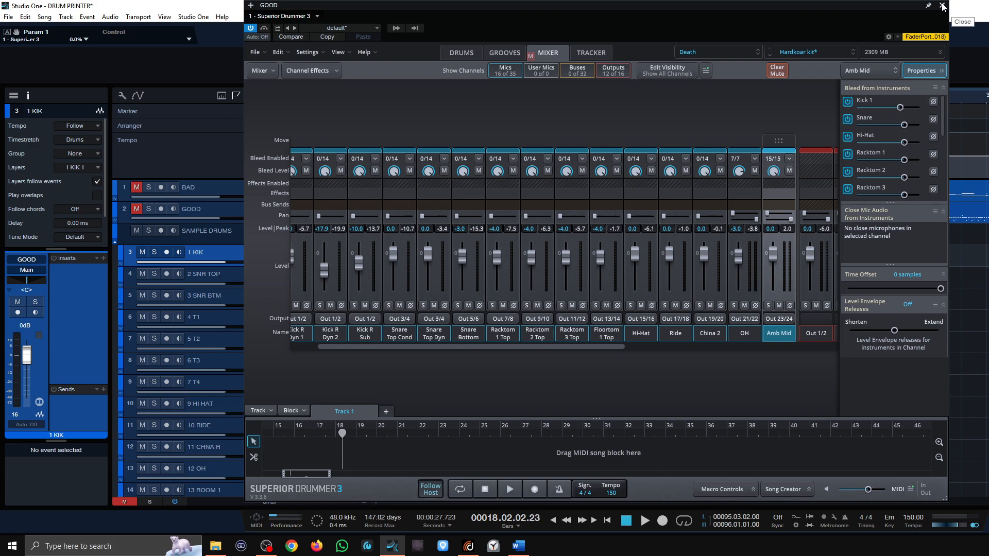
click(943, 6)
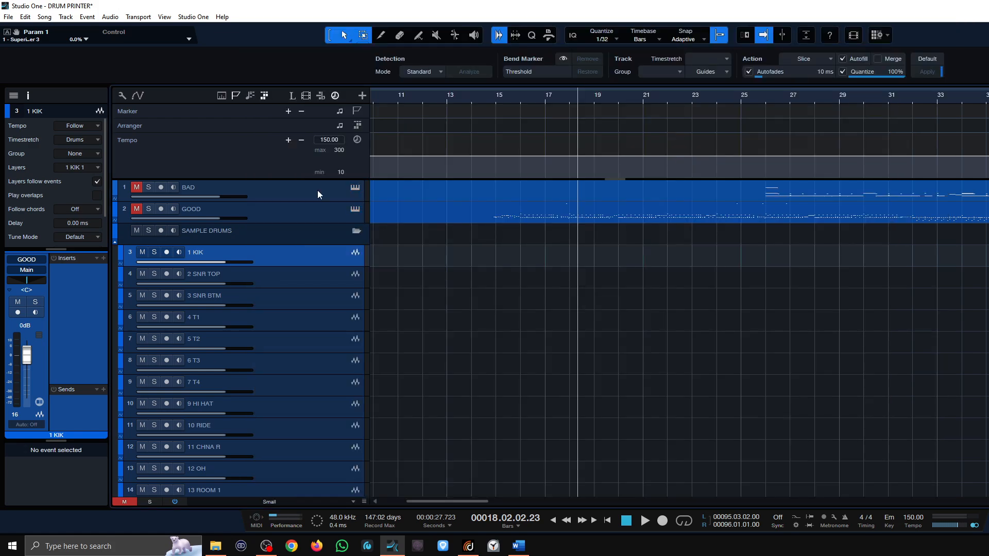
- Set the track height to Normal, arm the SAMPLE DRUMS folder and record the GOOD drums from bar 15 to about bar 23
scroll(192, 234, up, 1)
scroll(192, 238, up, 1)
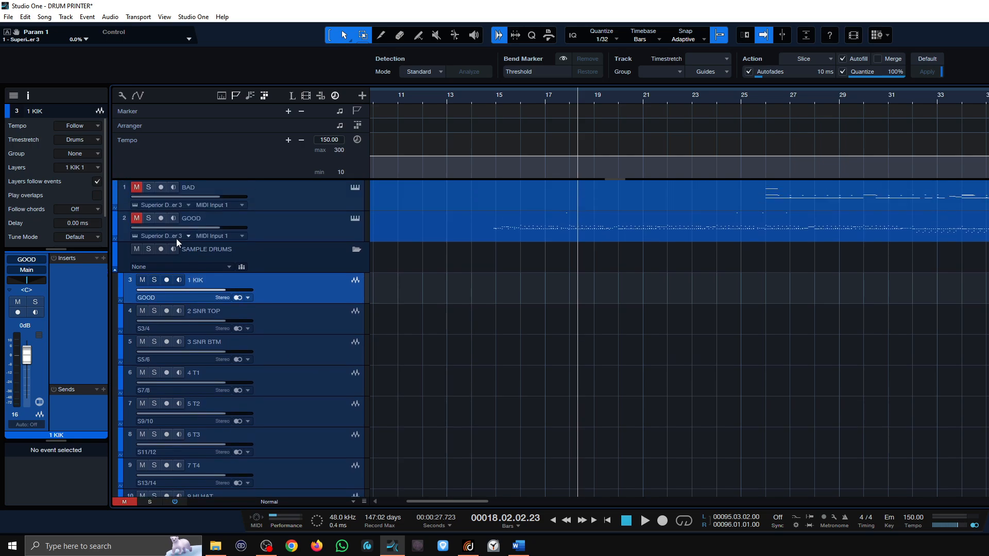
click(159, 251)
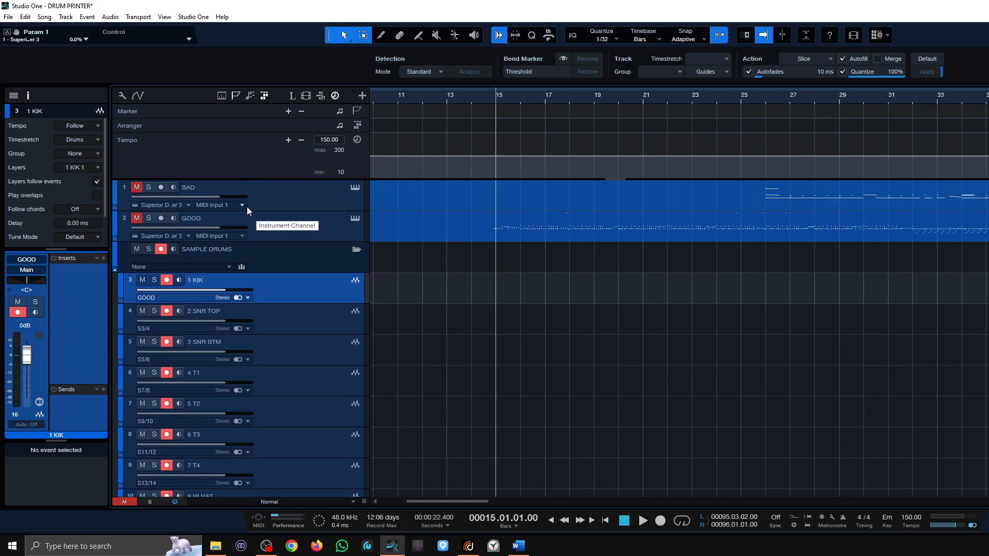
key(KP_Multiply)
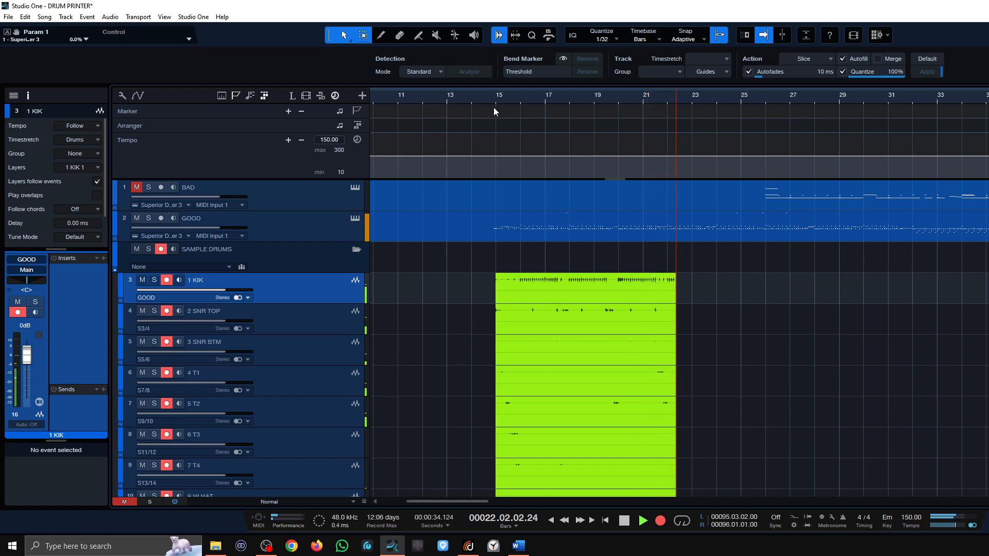
key(space)
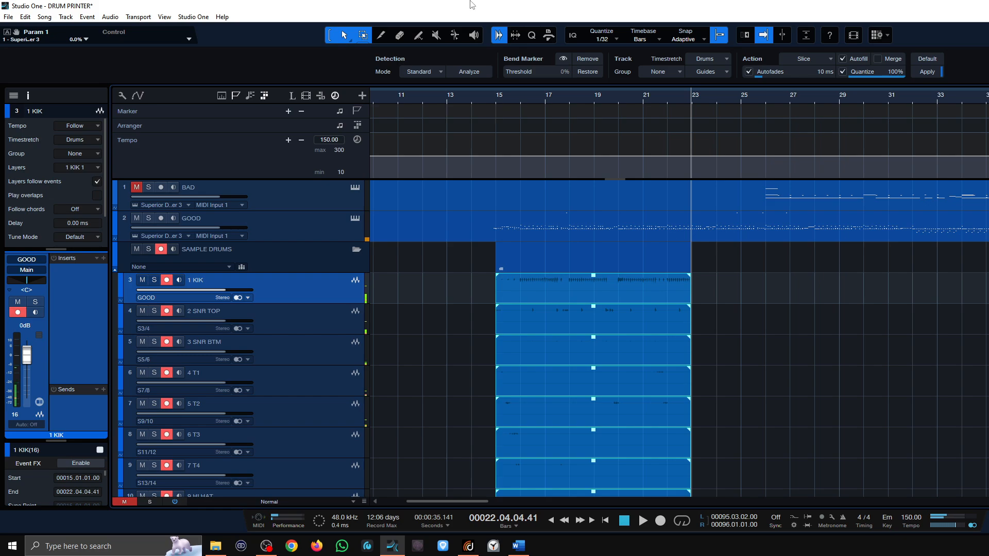
- Solo the SAMPLE DRUMS folder, enlarge the track height to Medium and listen to the recorded take
scroll(788, 408, up, 2)
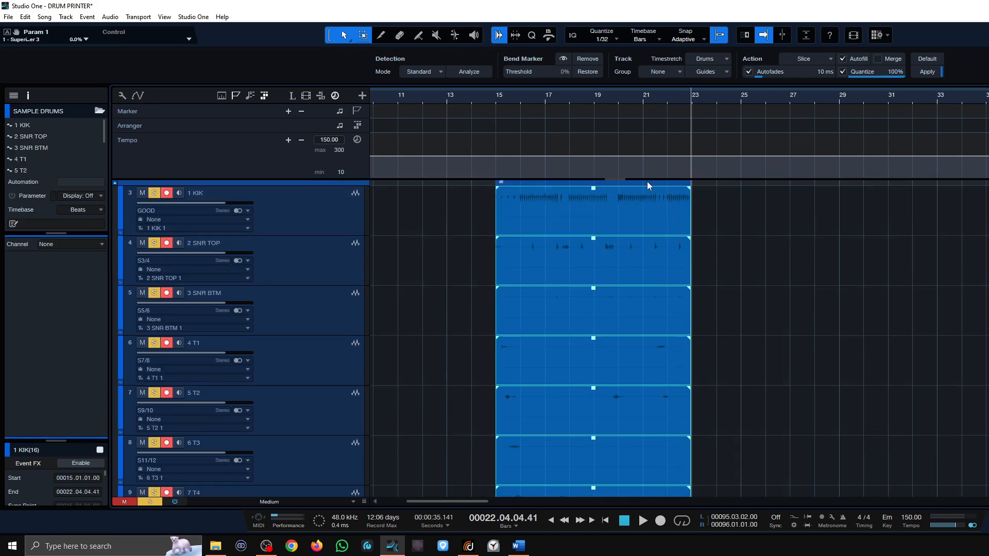
scroll(598, 97, up, 2)
scroll(603, 261, up, 1)
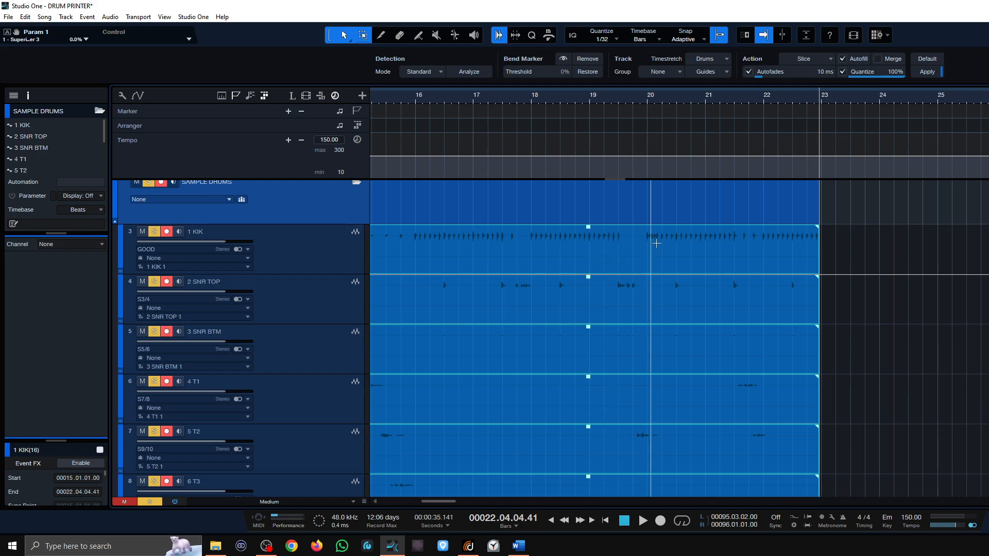
click(445, 105)
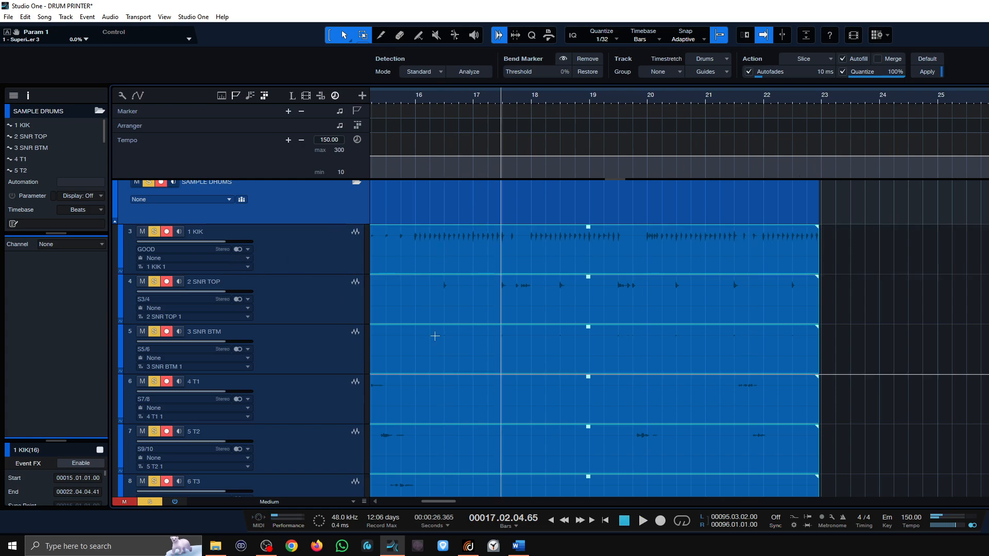
- Switch the audio tracks from 1 KIK to 10 RIDE from stereo to mono
click(276, 272)
scroll(288, 288, down, 6)
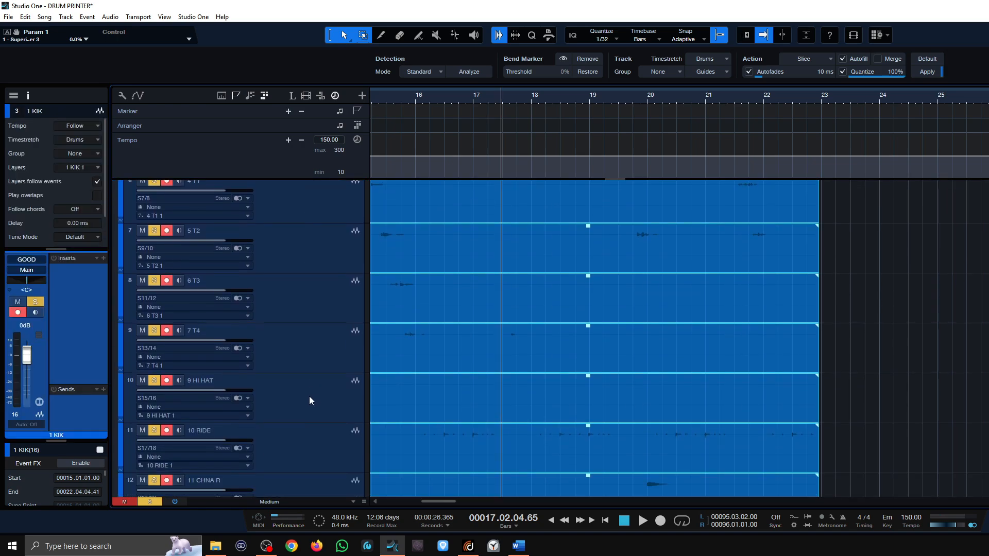
shift+click(273, 435)
click(237, 448)
scroll(858, 433, down, 3)
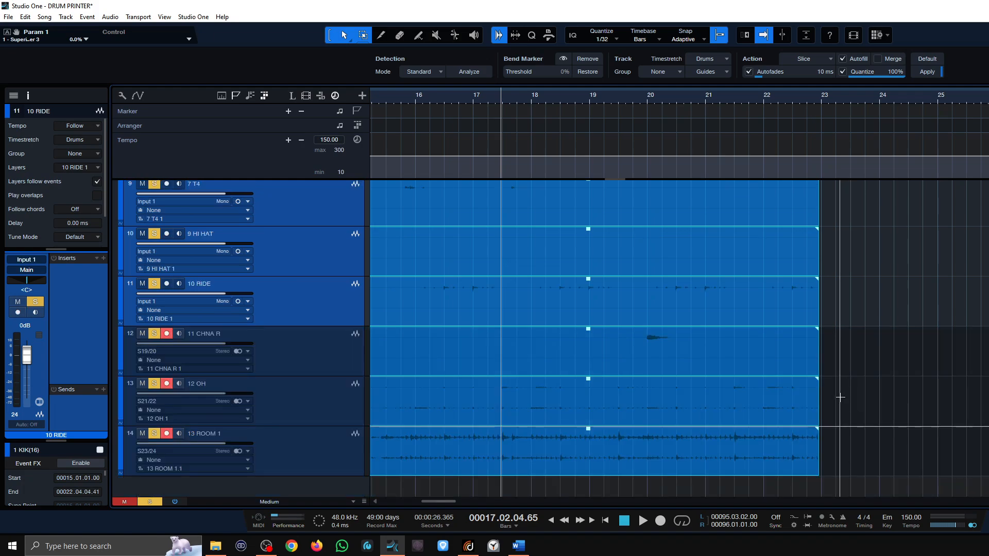
- Bounce the recorded drum events and turn off solo and record arm on the SAMPLE DRUMS folder
scroll(548, 369, up, 10)
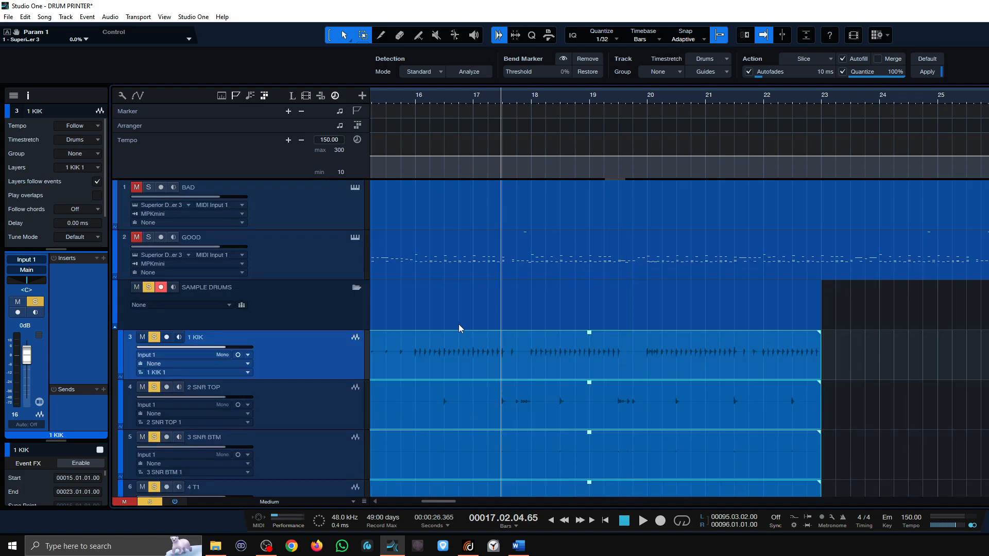
click(148, 287)
click(159, 288)
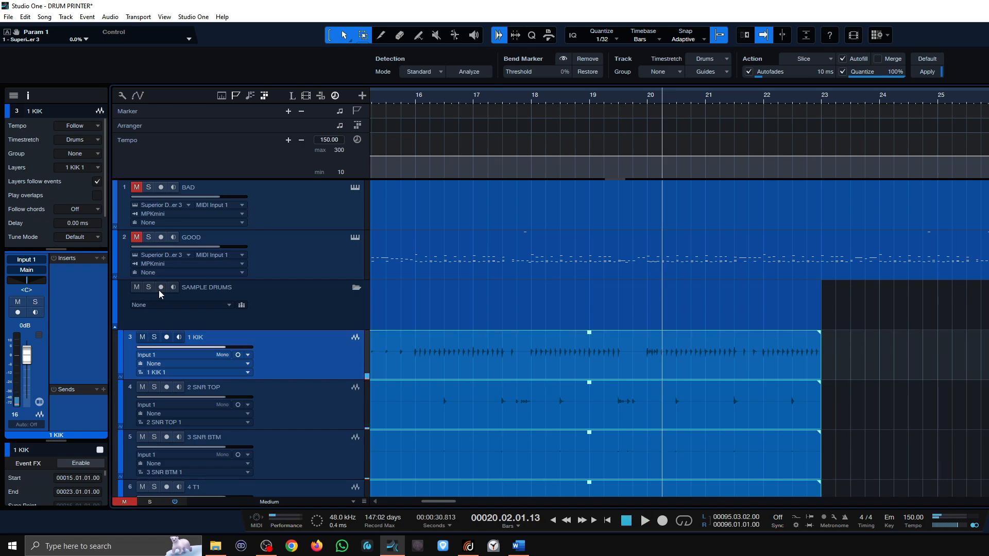
key(ctrl+b)
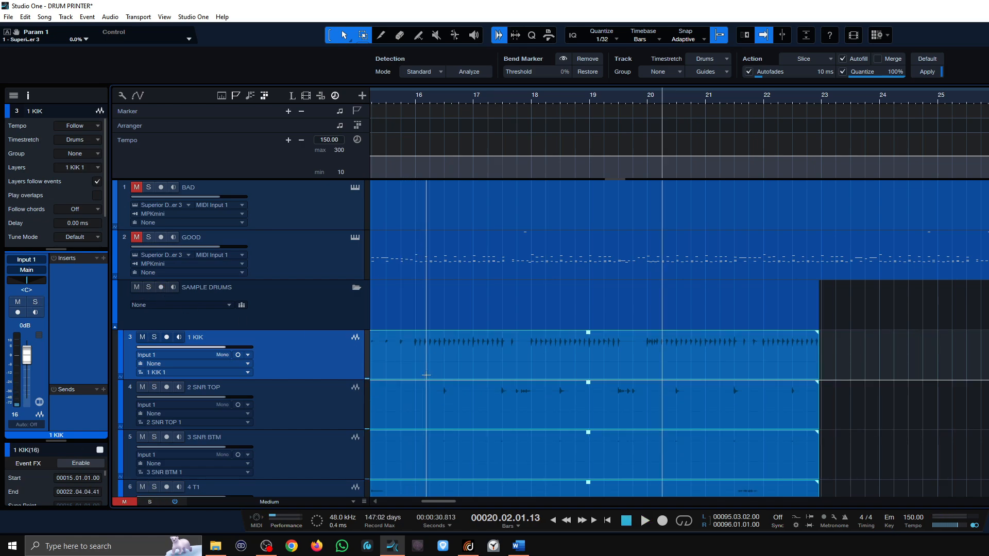
- Undo the bounce and the mono conversion, and delete the recorded events from the SAMPLE DRUMS tracks
key(ctrl+z)
key(Delete)
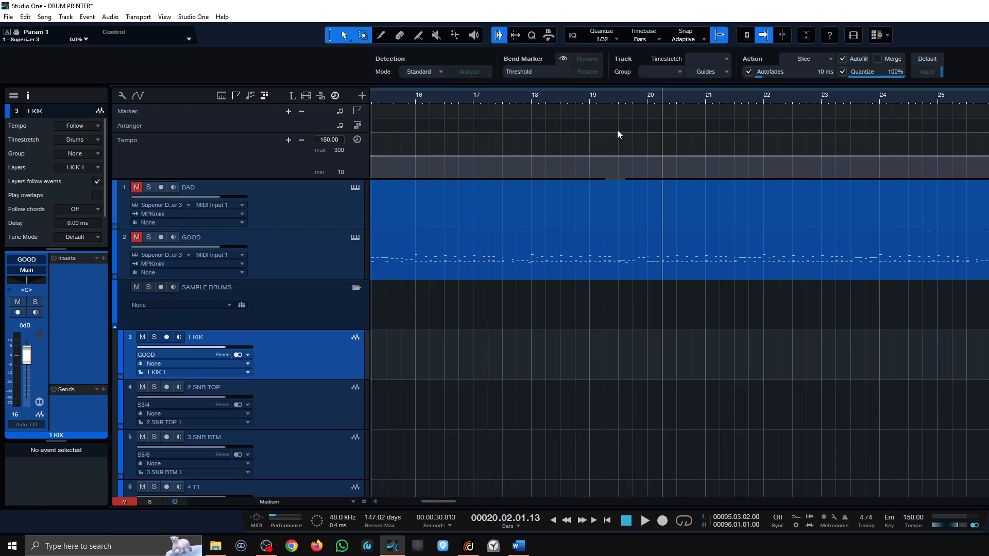
scroll(633, 96, down, 5)
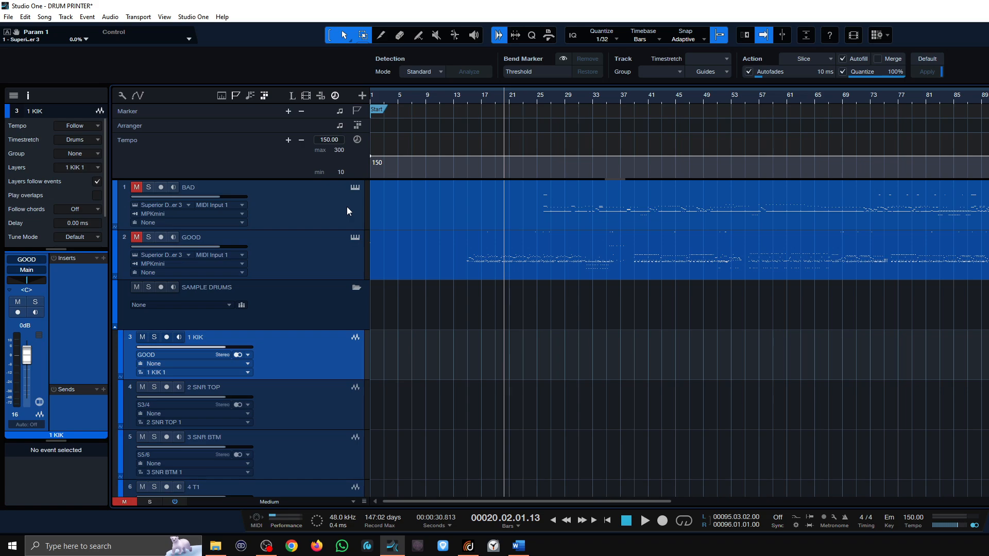
scroll(537, 370, down, 3)
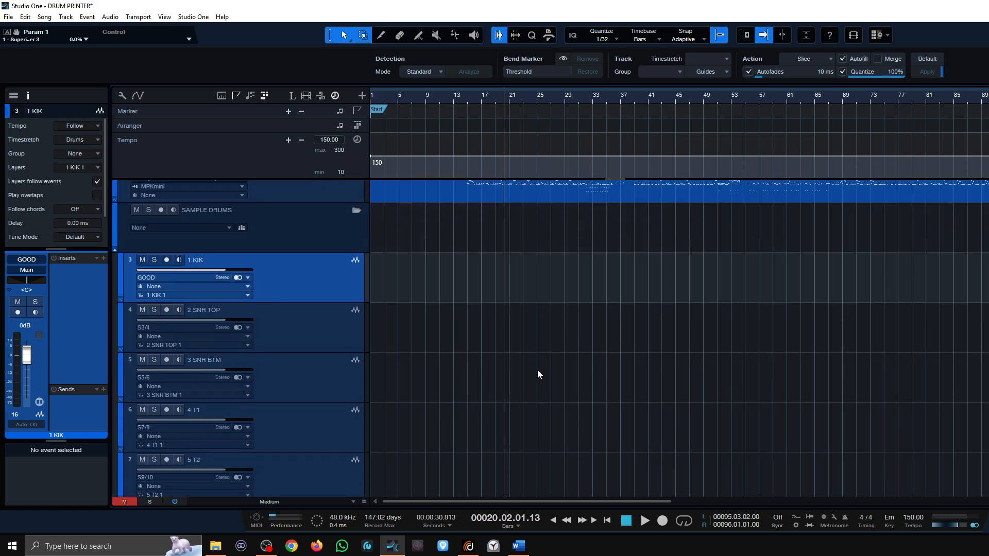
- Open the BAD track's drum part in the drum editor and play it from about bar 24
scroll(537, 370, up, 1)
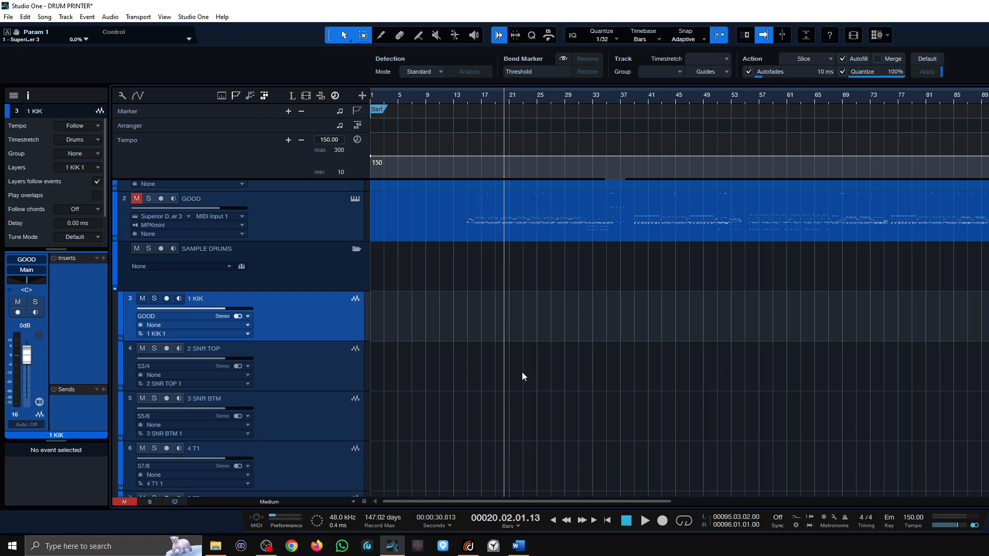
scroll(292, 447, down, 5)
scroll(340, 427, up, 5)
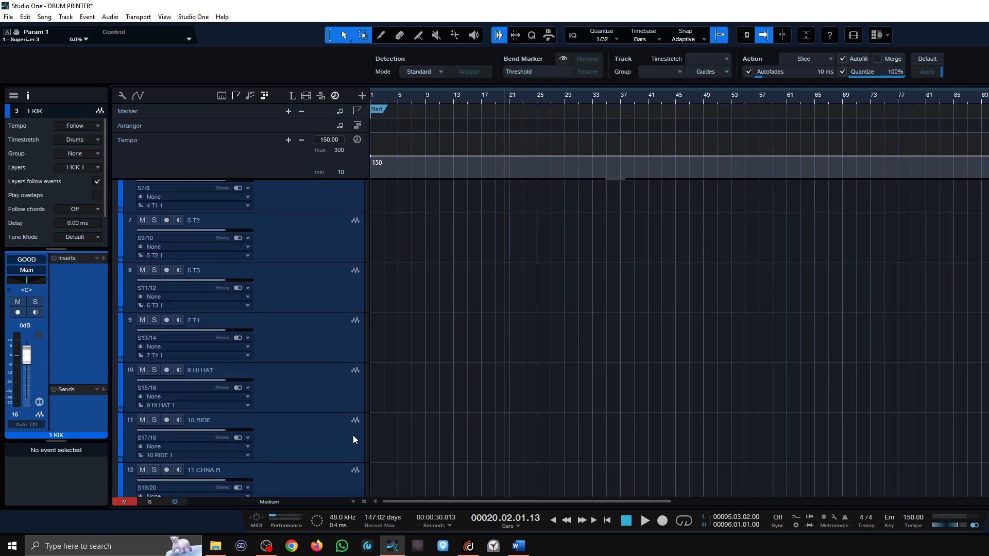
scroll(336, 413, up, 1)
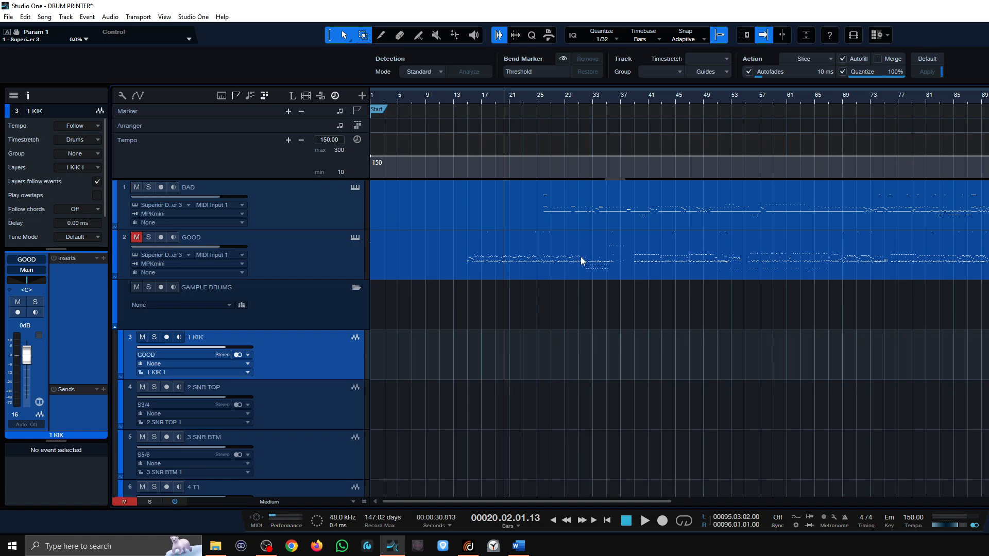
double_click(601, 222)
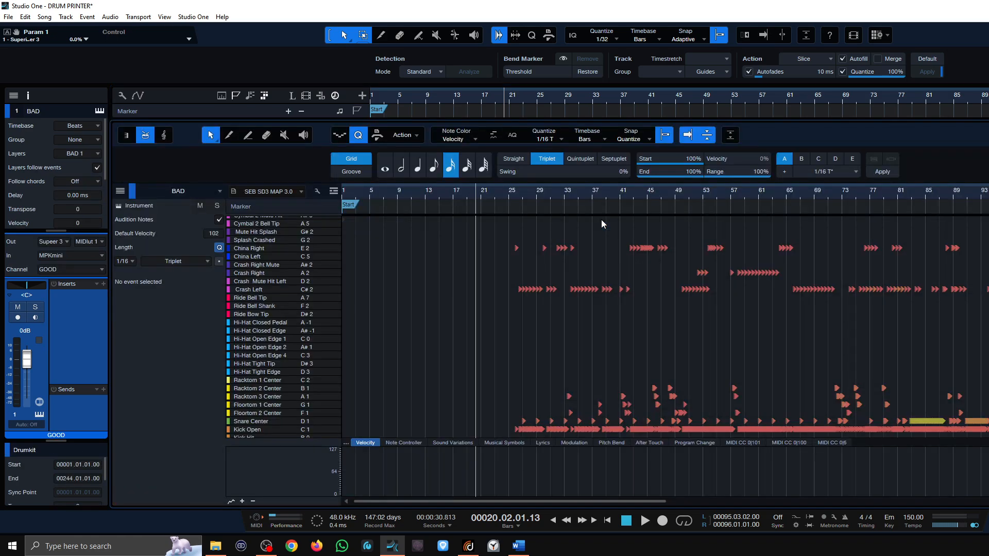
click(505, 194)
key(space)
scroll(515, 193, up, 5)
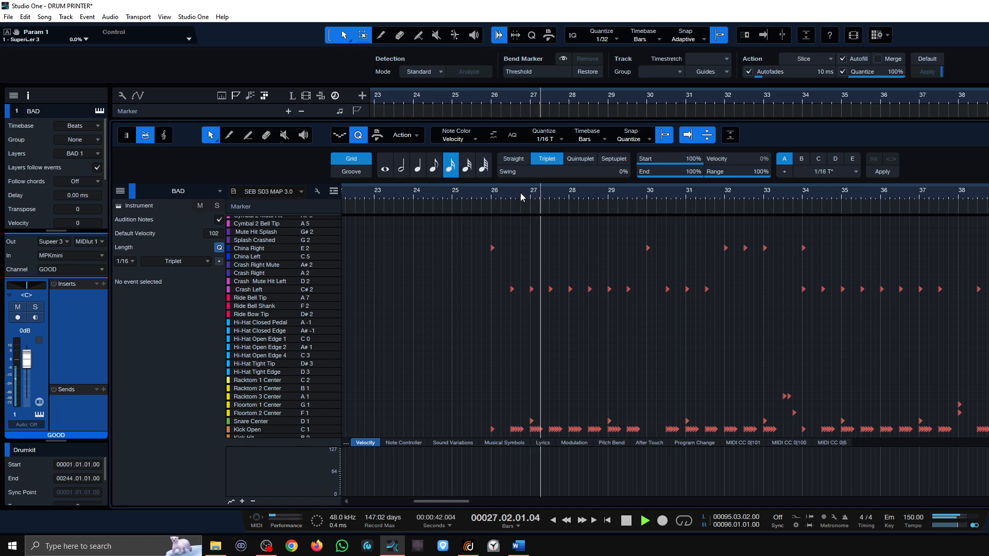
scroll(743, 305, down, 1)
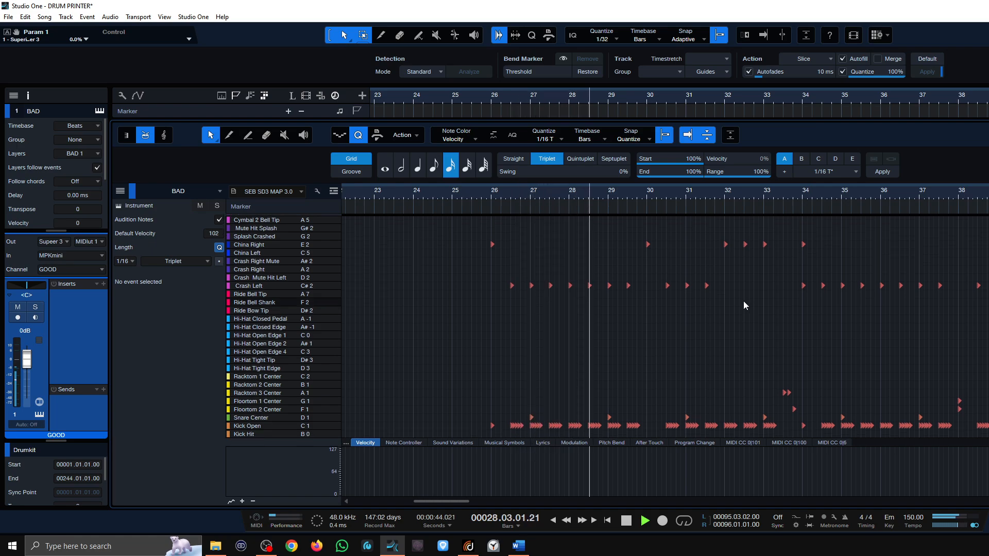
scroll(721, 192, down, 3)
scroll(721, 191, down, 4)
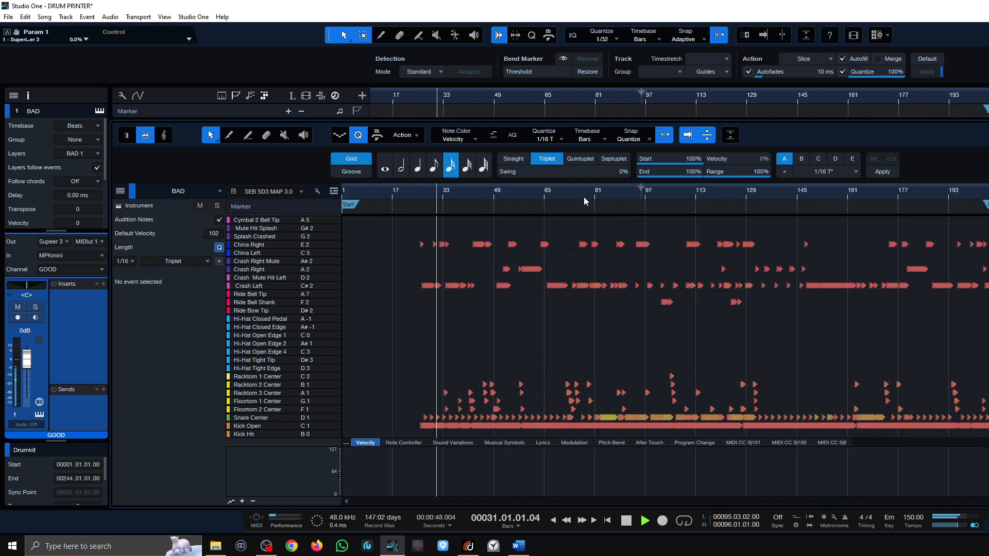
- Play a short section of the BAD part from about bar 82, where the snare hits repeat continuously
key(space)
click(598, 191)
key(space)
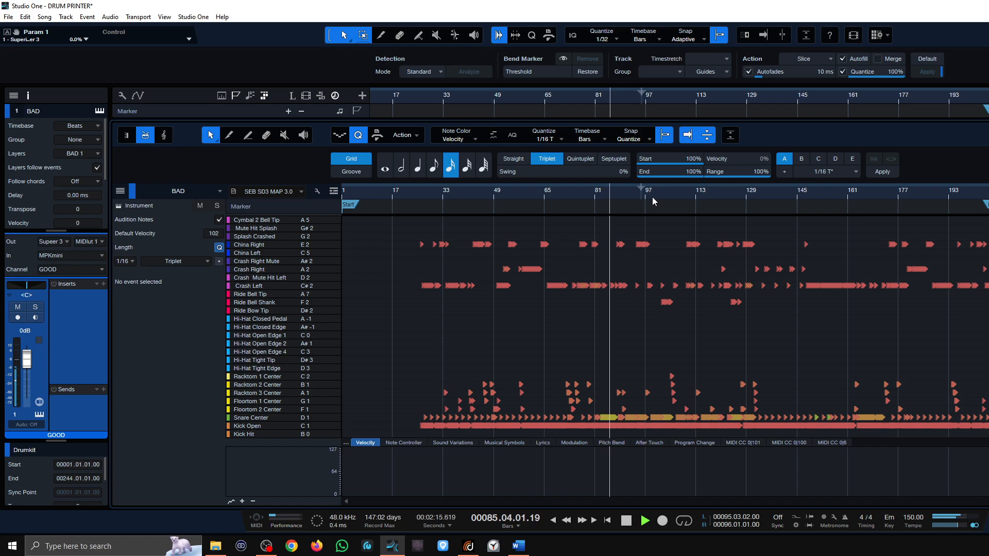
key(space)
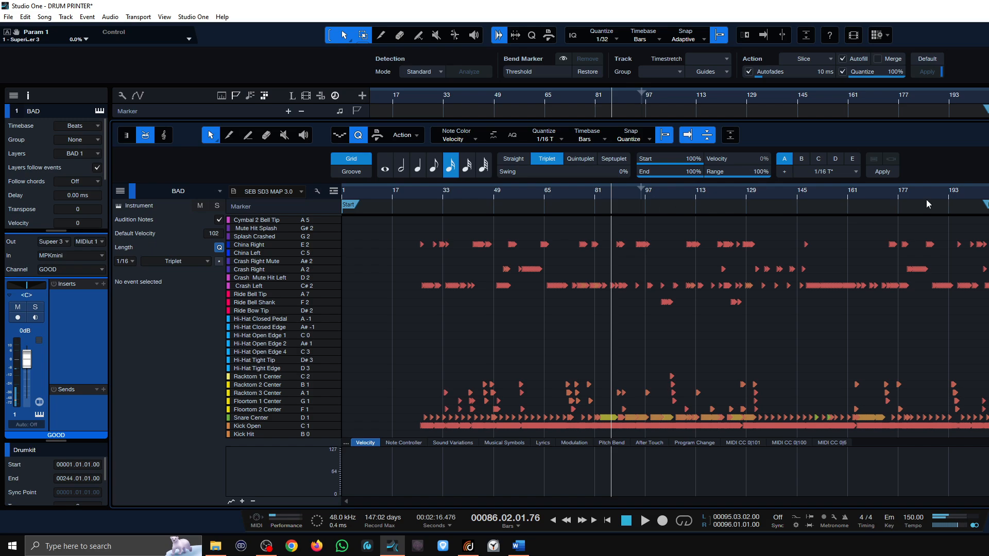
- Show the Snare Center velocities and select the repeated hits between bars 82 and 87
click(271, 419)
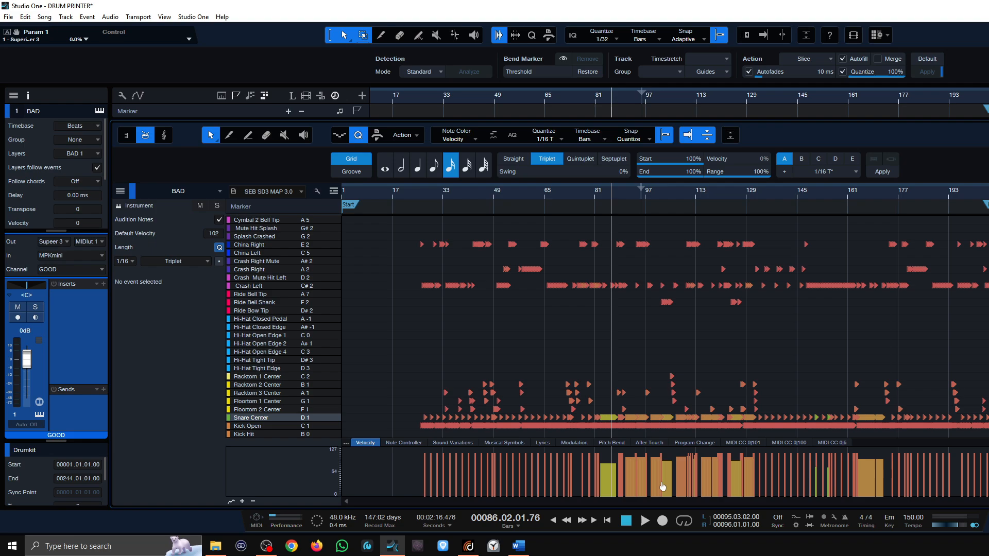
drag(615, 190, 580, 490)
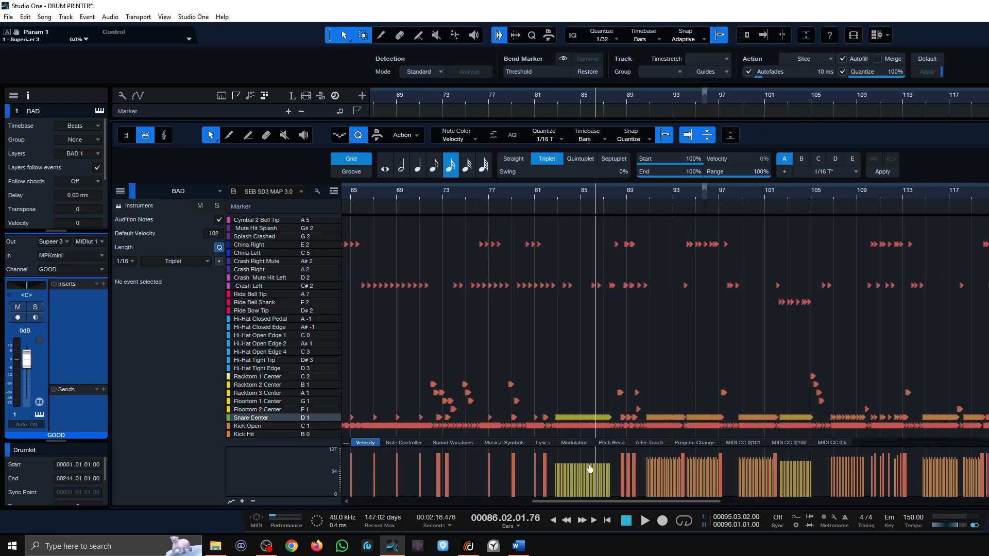
drag(592, 187, 476, 404)
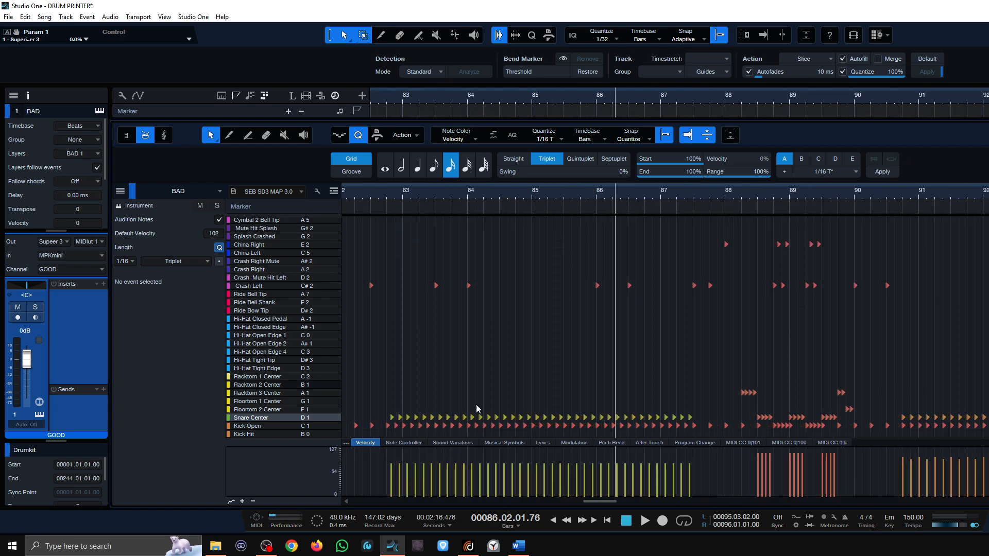
drag(376, 479, 727, 499)
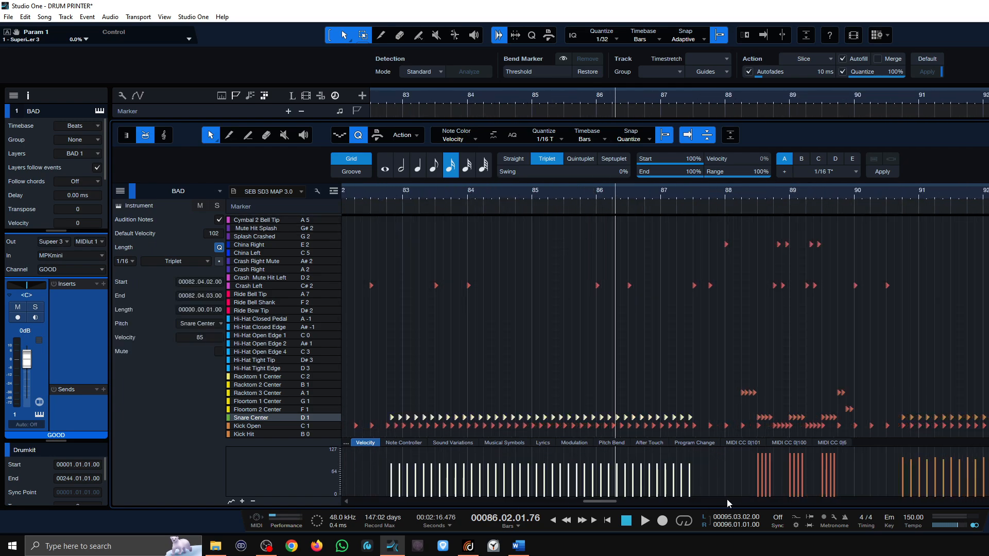
- Try to humanize the selected snare hits and inspect their spacing against the grid around bar 83
key(alt+h)
key(Return)
click(379, 468)
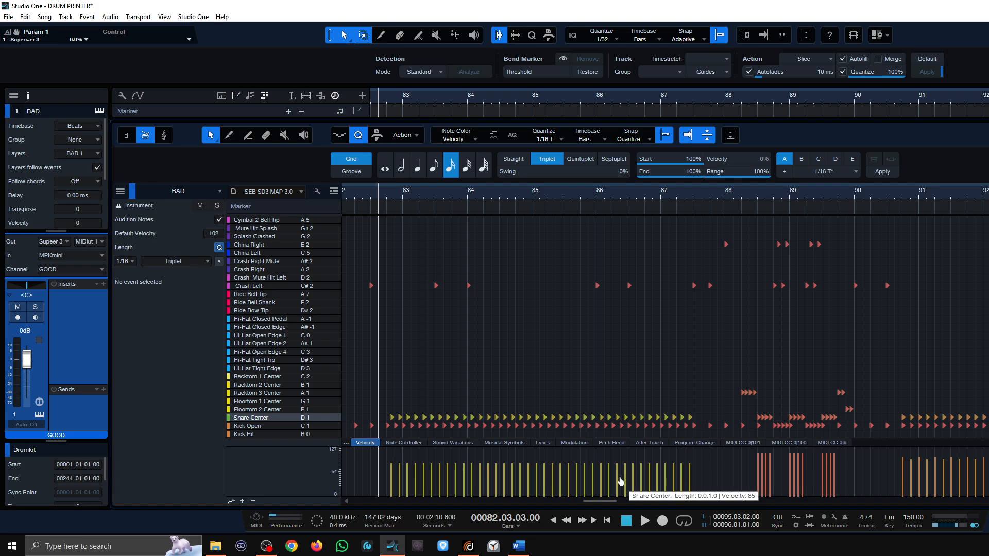
scroll(446, 195, up, 10)
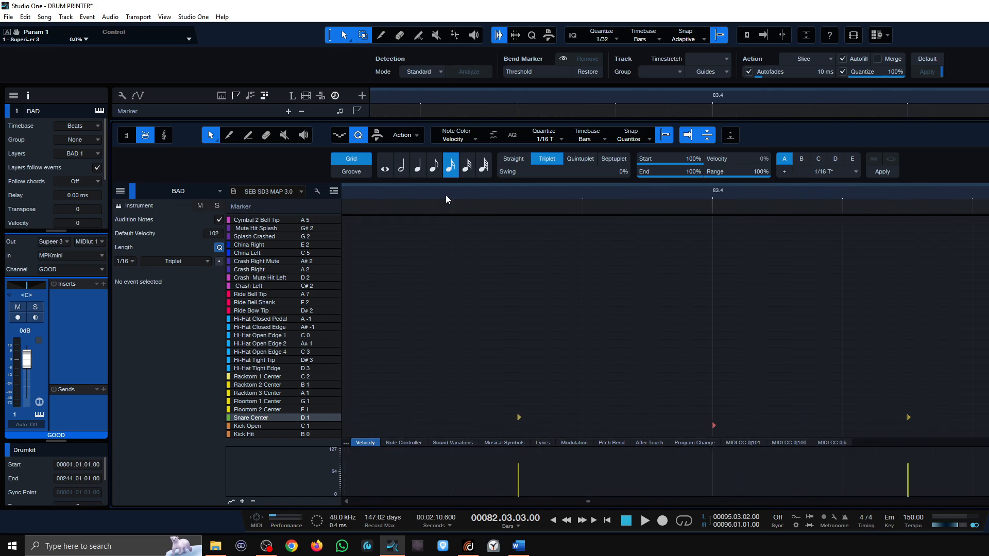
scroll(446, 195, down, 3)
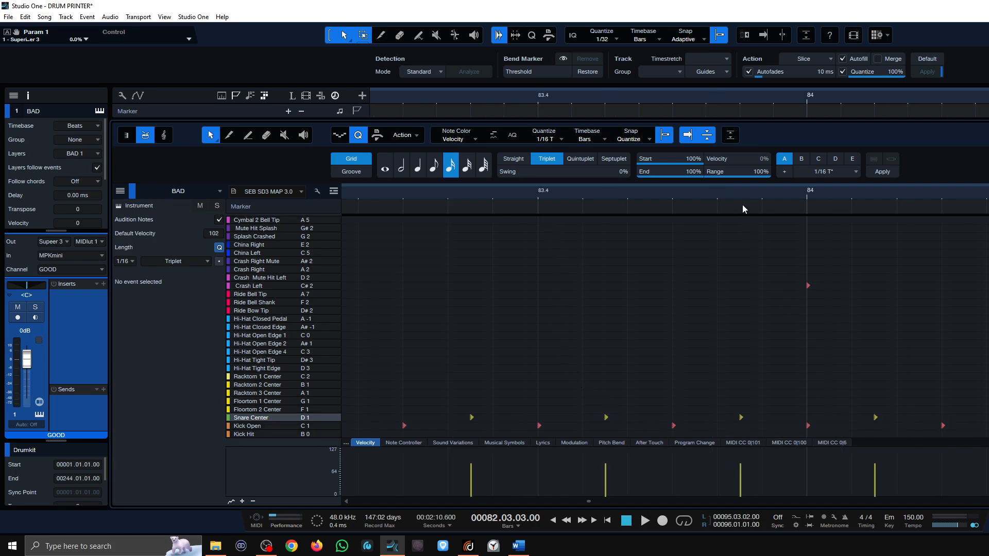
scroll(742, 195, down, 8)
- Reselect the Snare Center hits between bars 82 and 87, humanize their timing slightly off the grid and inspect the offsets
drag(862, 454, 698, 478)
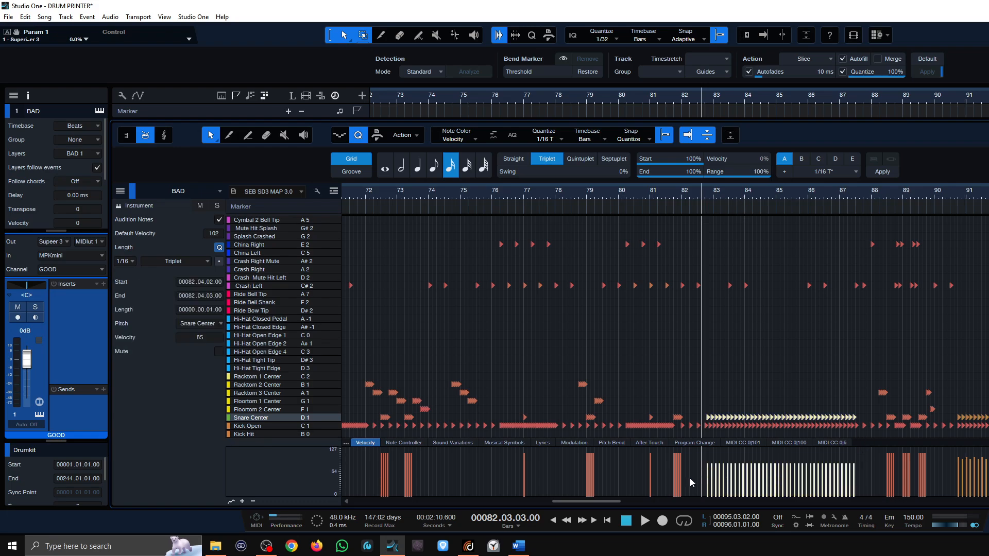
key(alt+Left)
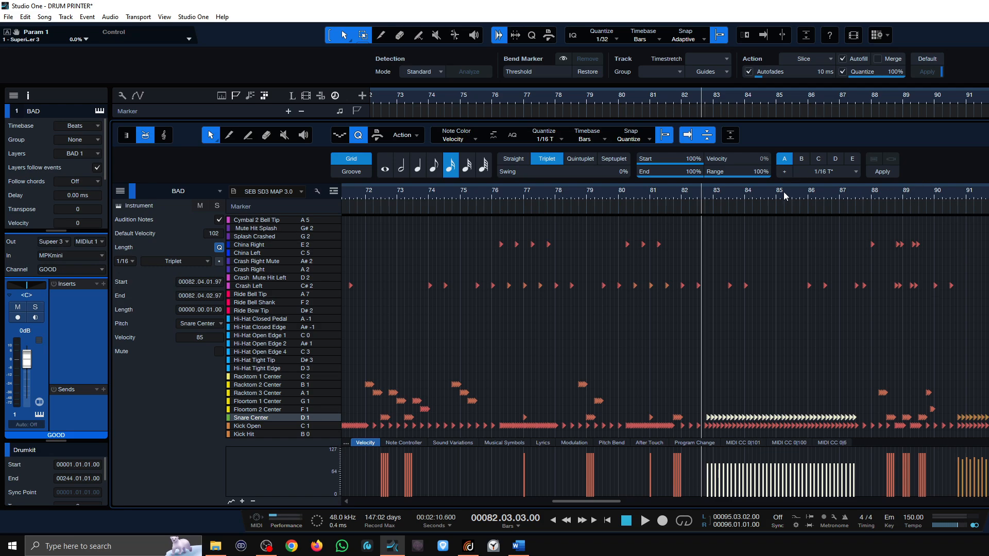
scroll(535, 213, up, 4)
scroll(519, 213, up, 3)
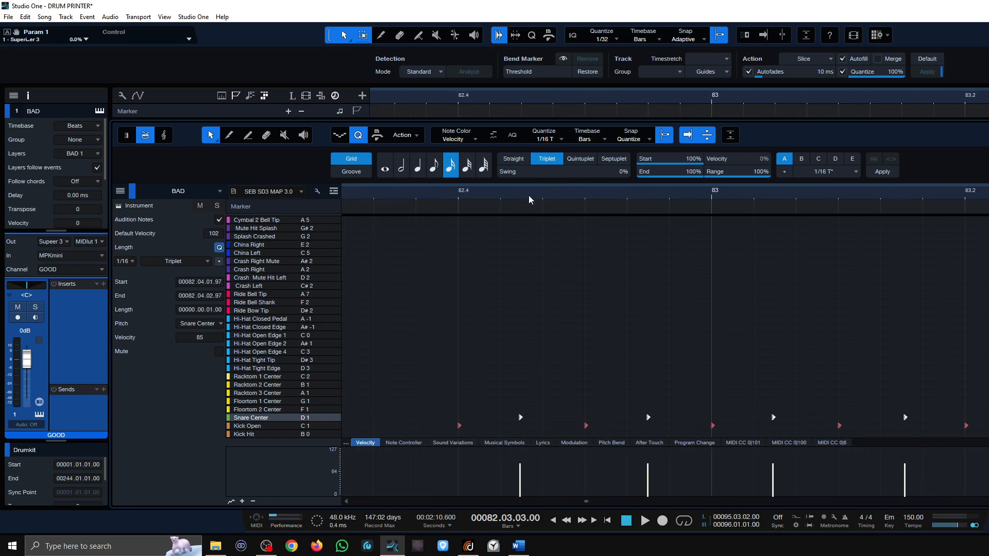
scroll(528, 198, up, 2)
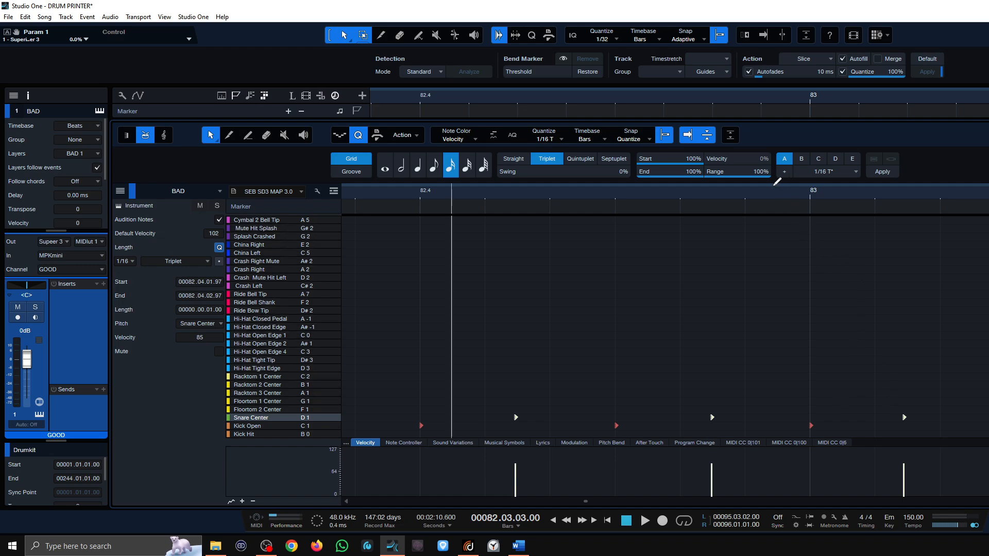
- Show the Crash Left velocities across the whole BAD part
scroll(669, 309, down, 10)
click(590, 415)
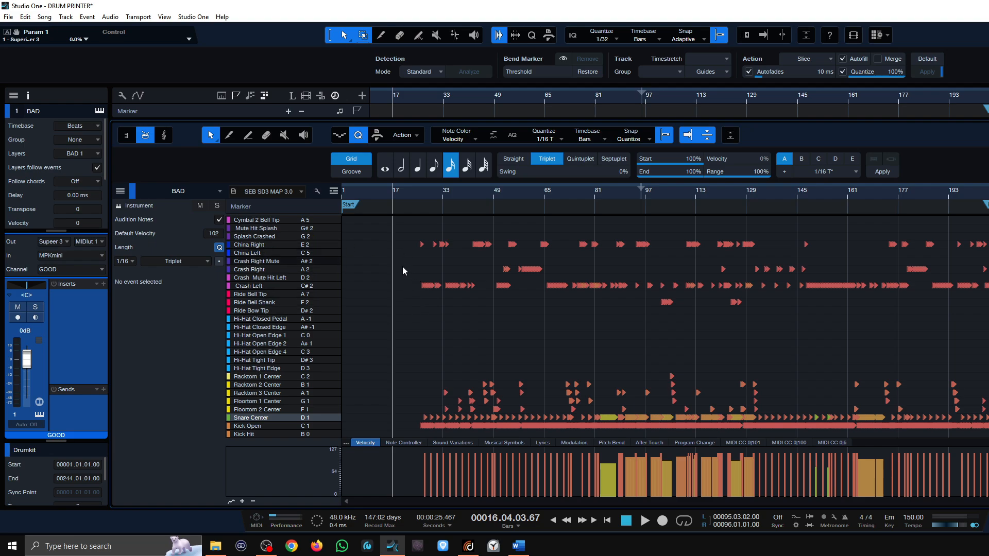
click(428, 285)
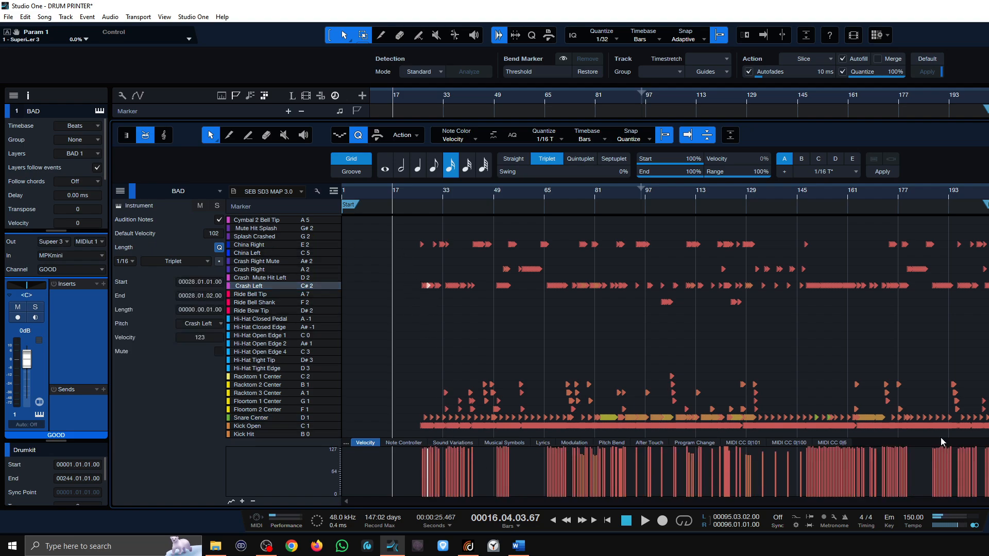
click(560, 285)
- Solo the GOOD track, open its drum part in the editor and play it from about bar 16
key(F2)
click(149, 187)
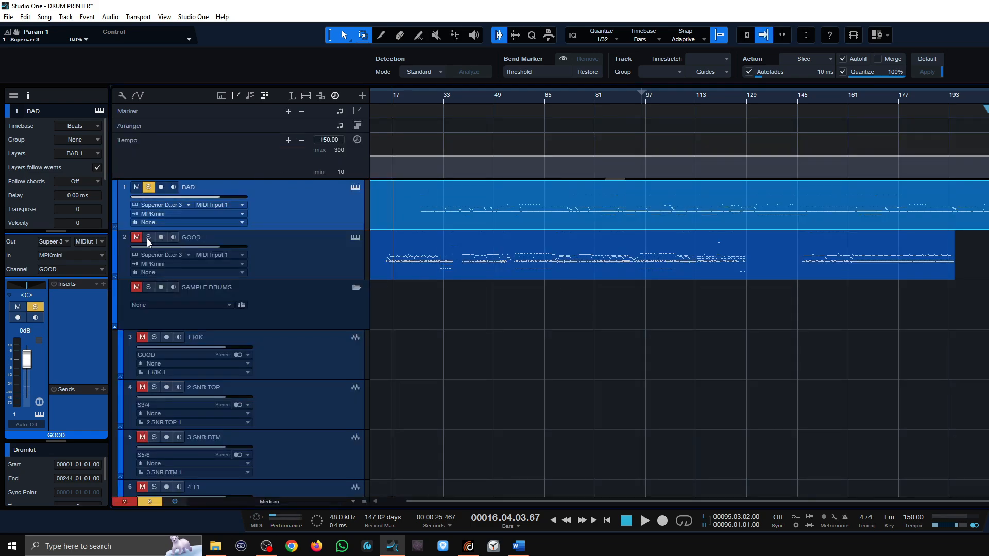
click(149, 238)
double_click(419, 266)
drag(390, 196, 390, 200)
key(space)
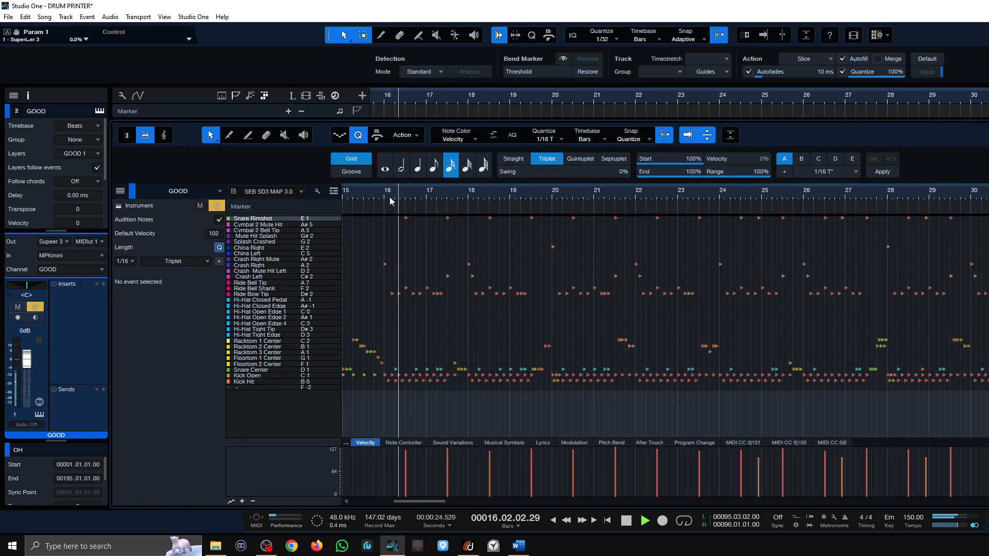
key(w)
key(w)
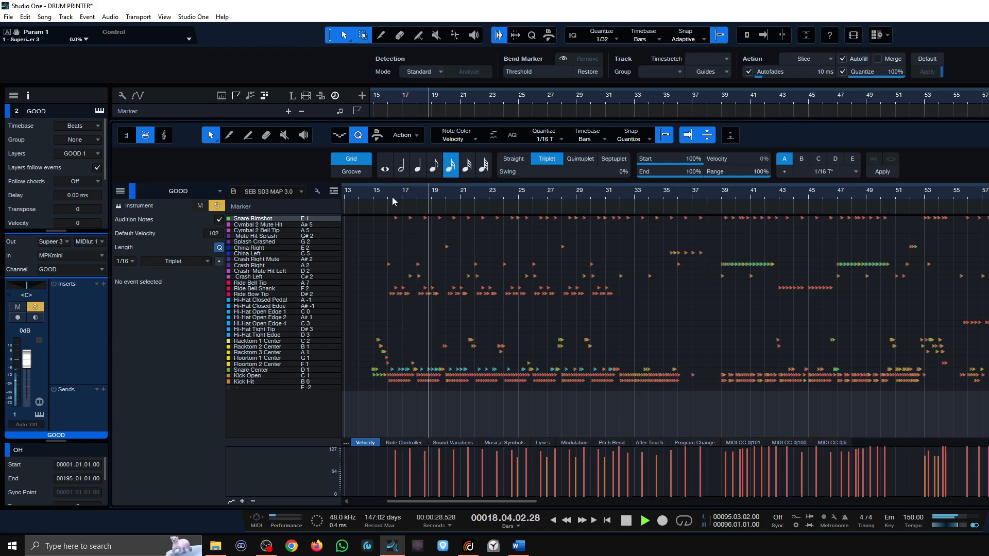
- Compare the velocities of Kick Open, Racktom 3 Center and Crash Left in the GOOD part, stopping playback
click(258, 377)
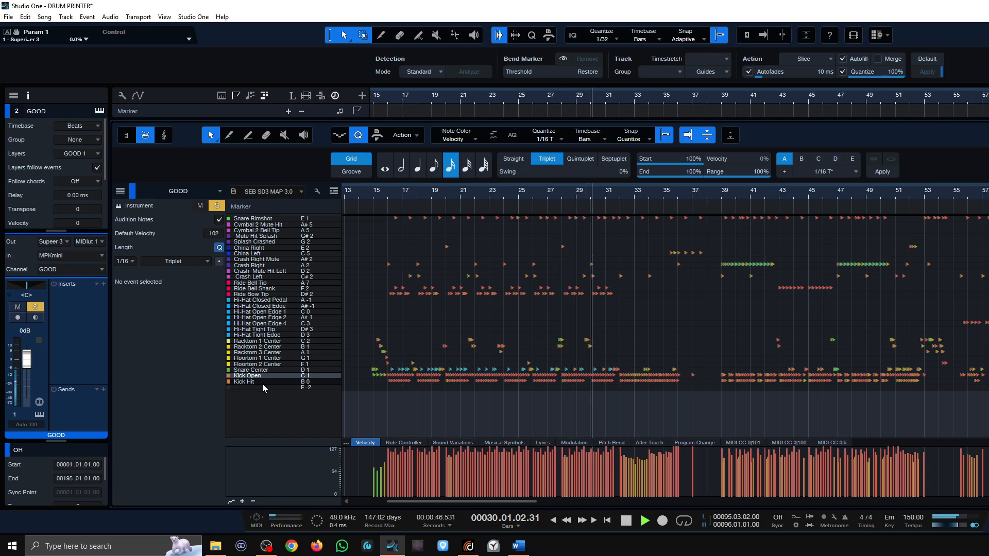
key(space)
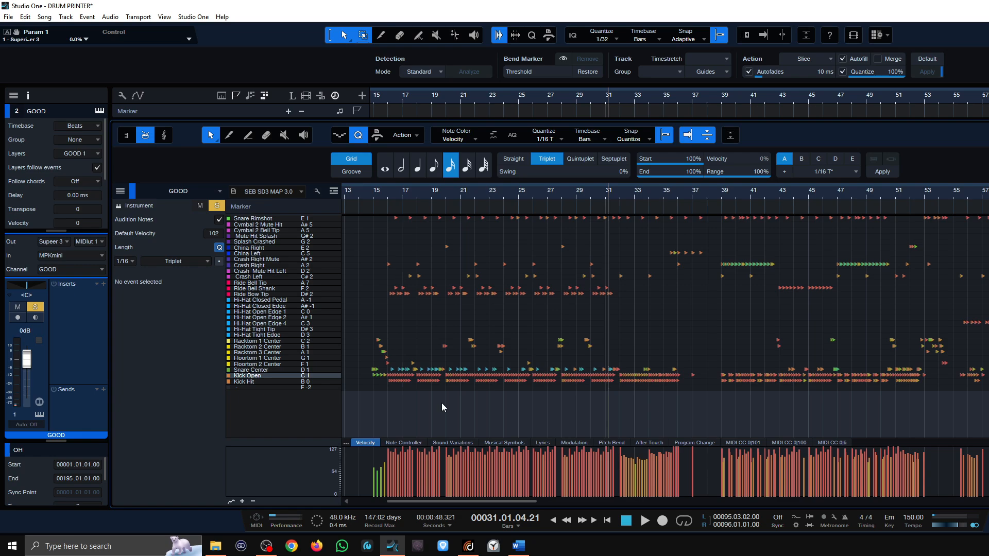
drag(455, 501, 507, 458)
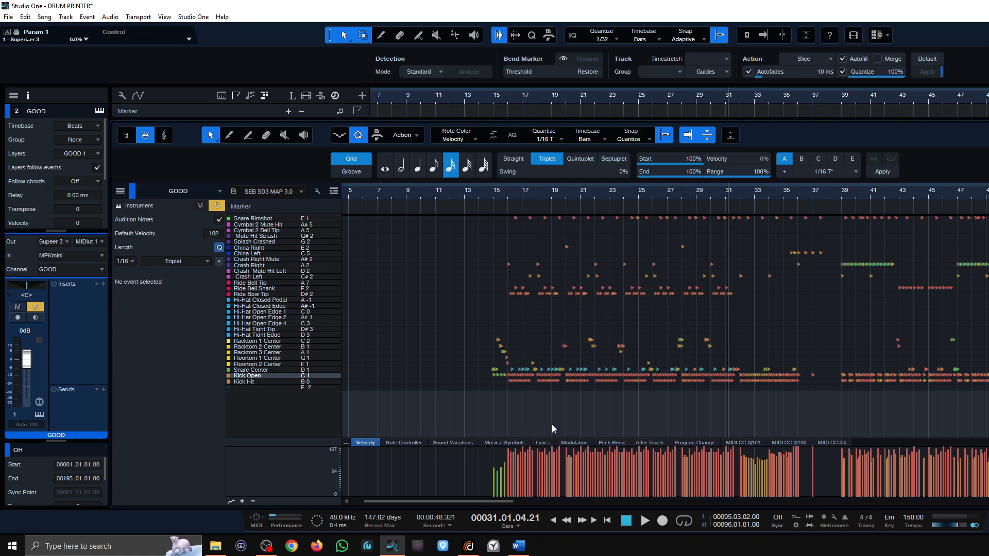
click(271, 353)
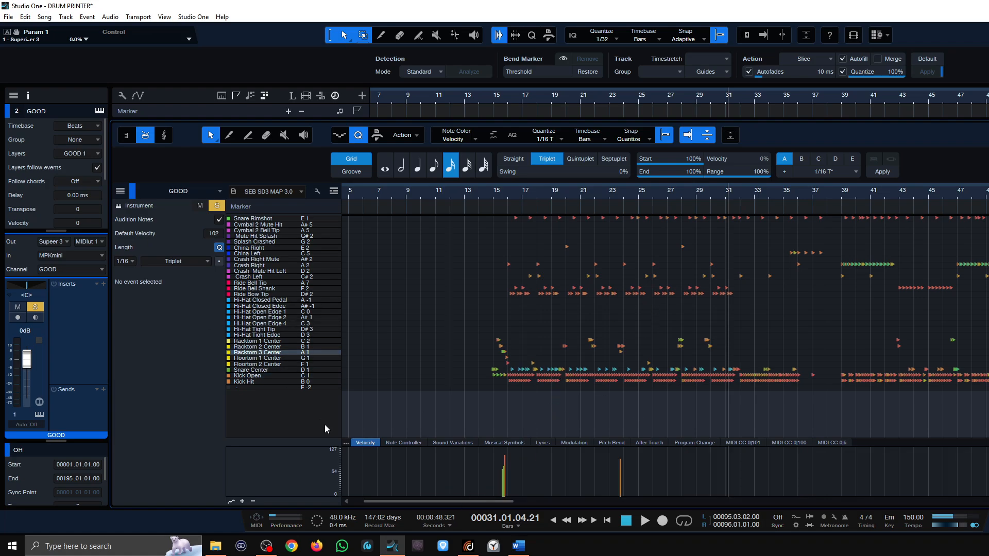
click(269, 276)
- Play a short passage of the GOOD part around bar 94
drag(489, 502, 881, 187)
click(882, 188)
drag(617, 497, 623, 498)
key(space)
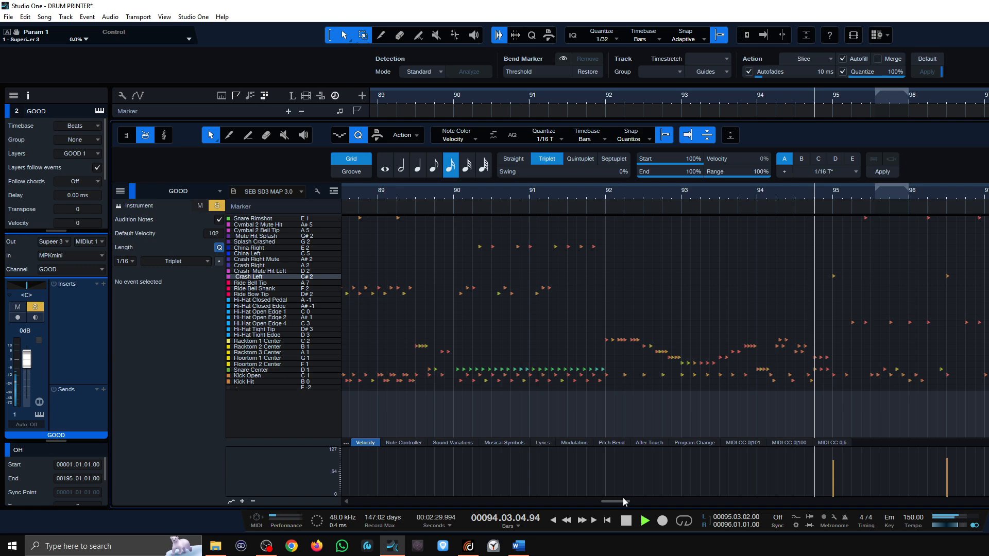
key(space)
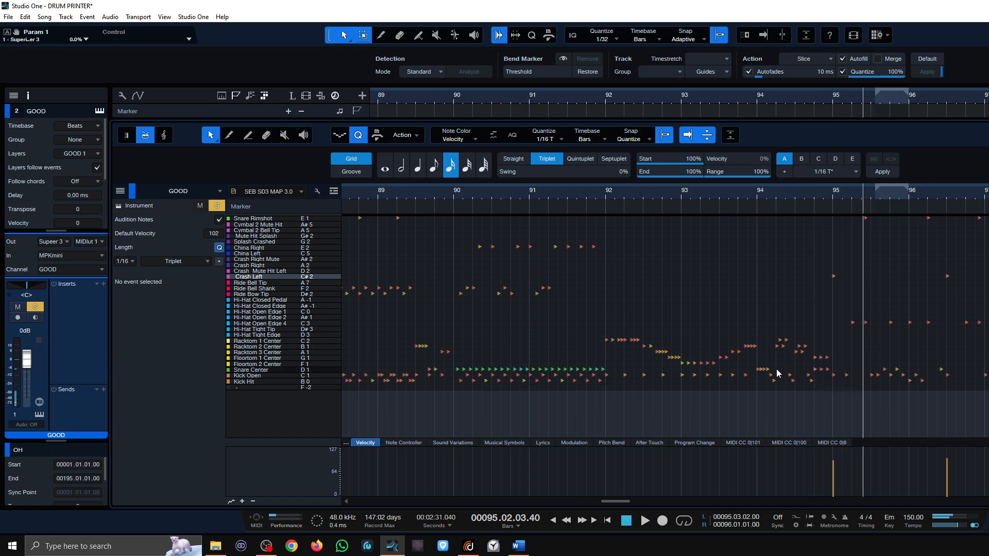
- Close the drum editor, turn off solo on the GOOD track and show both drum parts in full
key(F2)
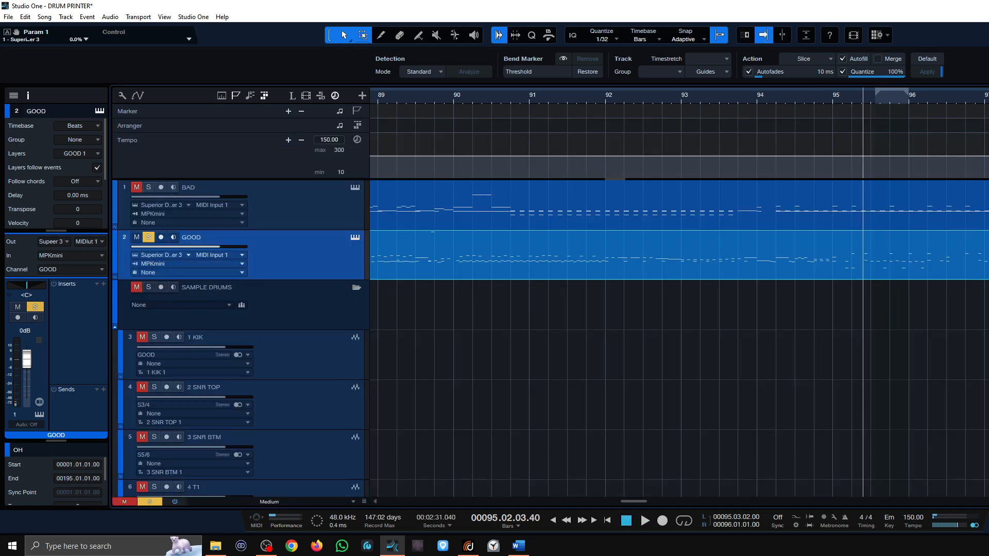
click(149, 238)
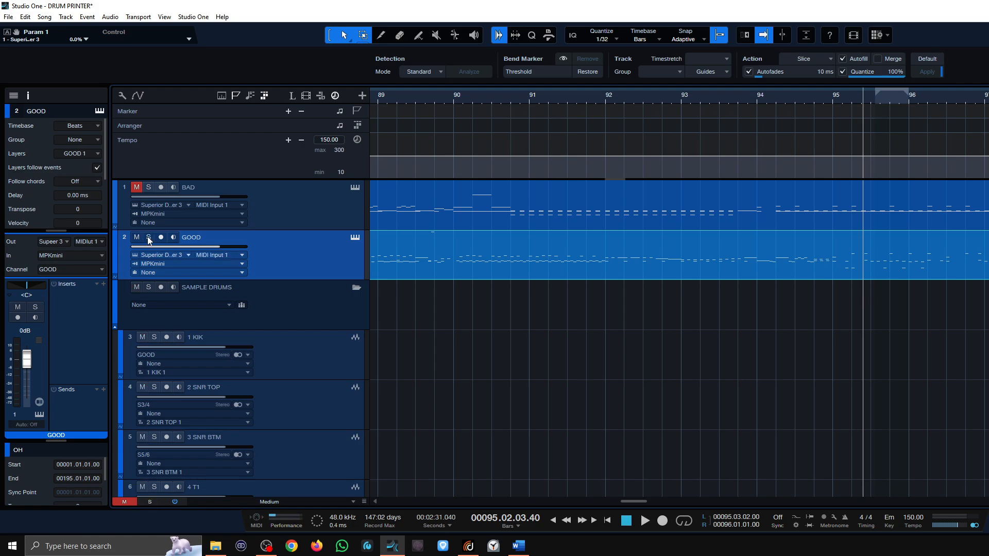
scroll(750, 103, down, 5)
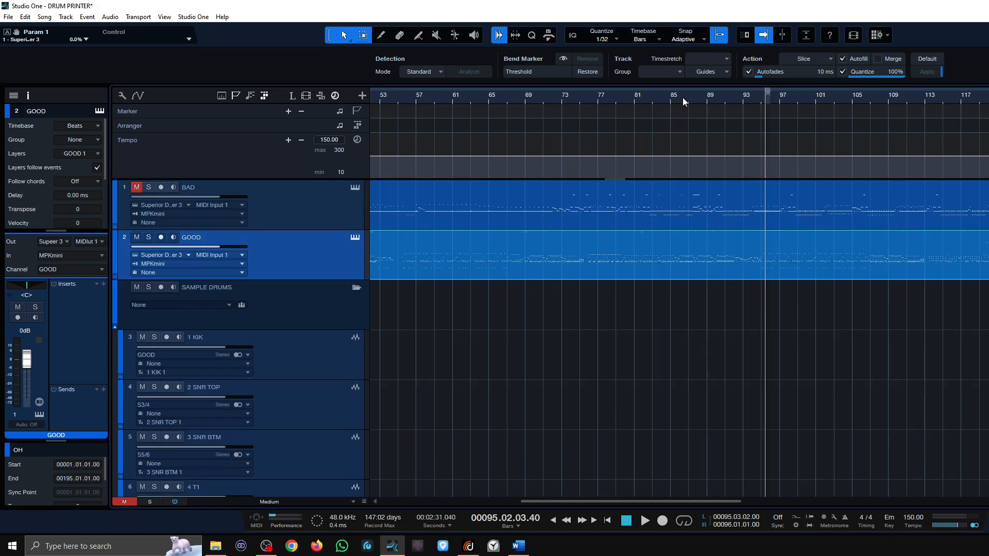
scroll(684, 101, down, 3)
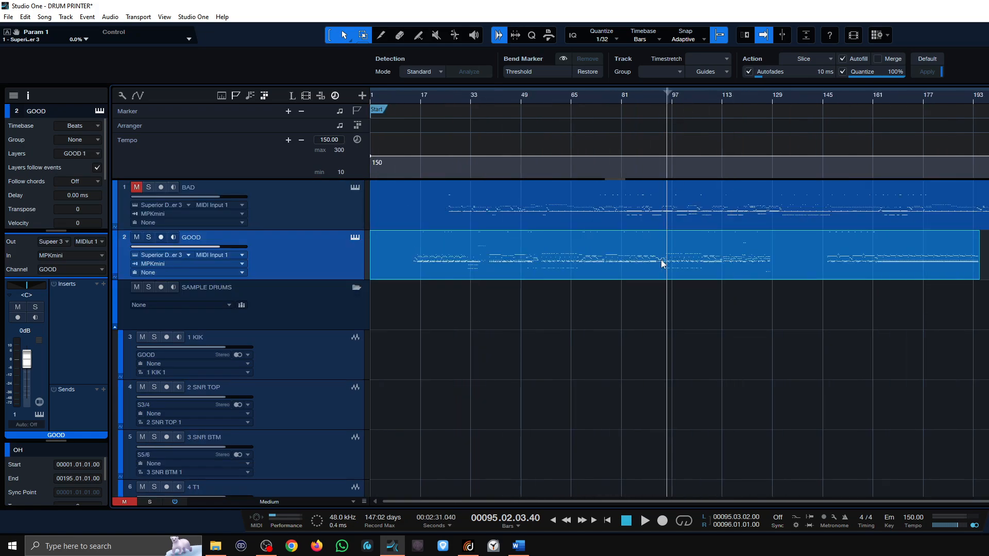